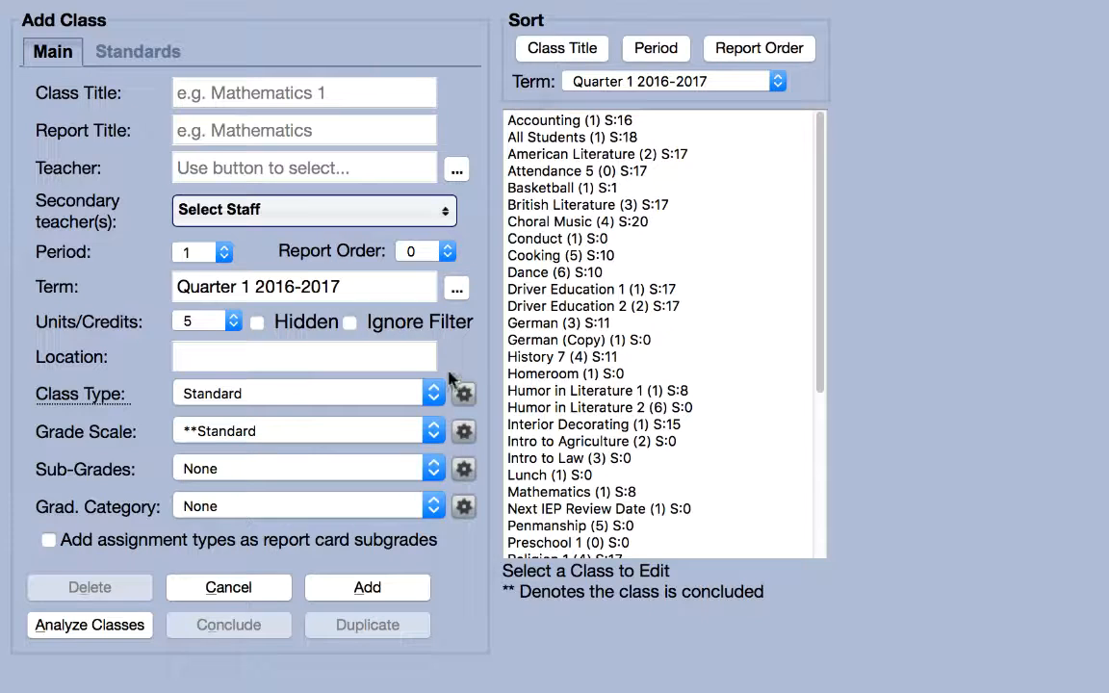
Step: Enter Art 1 as the new class's title and Art as its report title
left_click(250, 93)
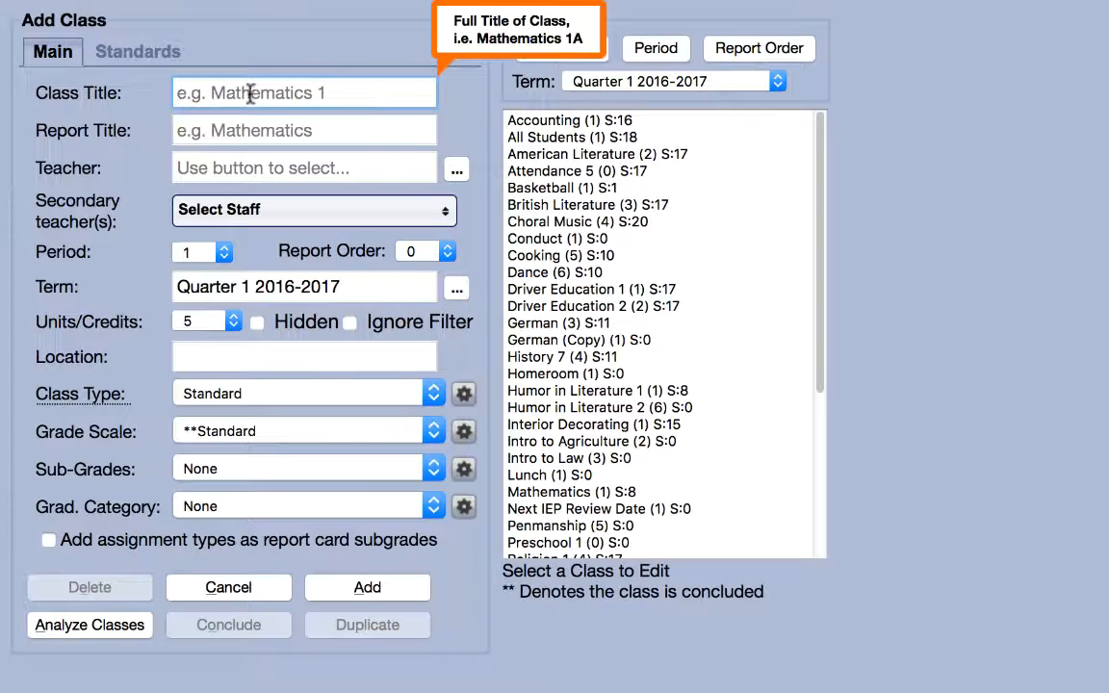
type("Art 1")
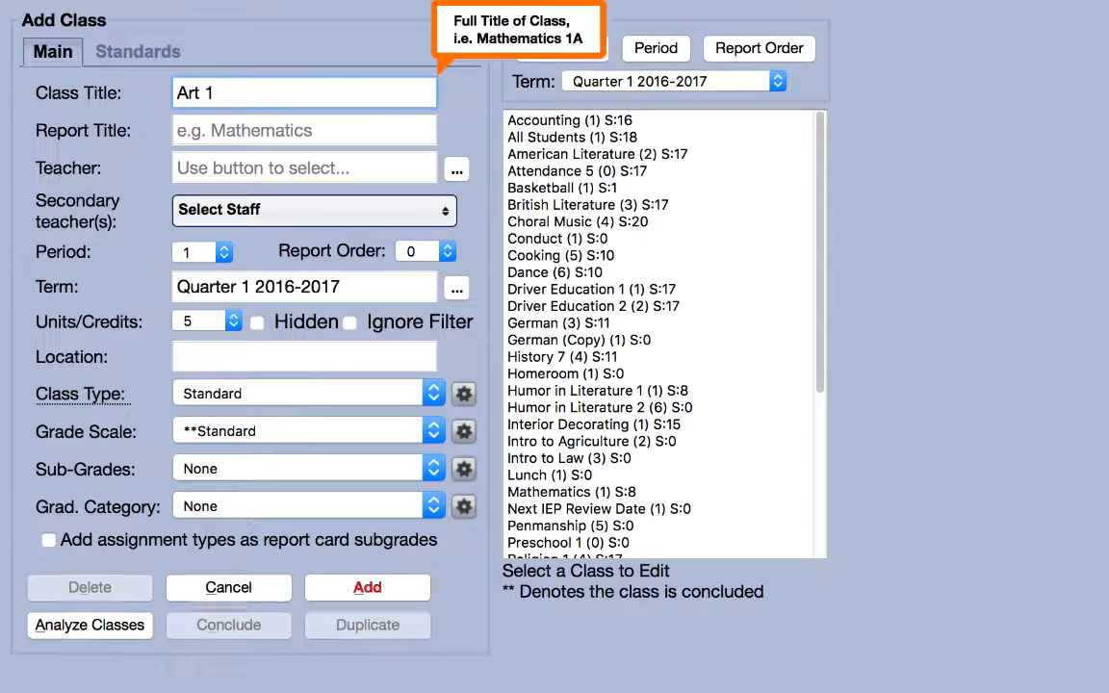
key("Tab")
type("Art")
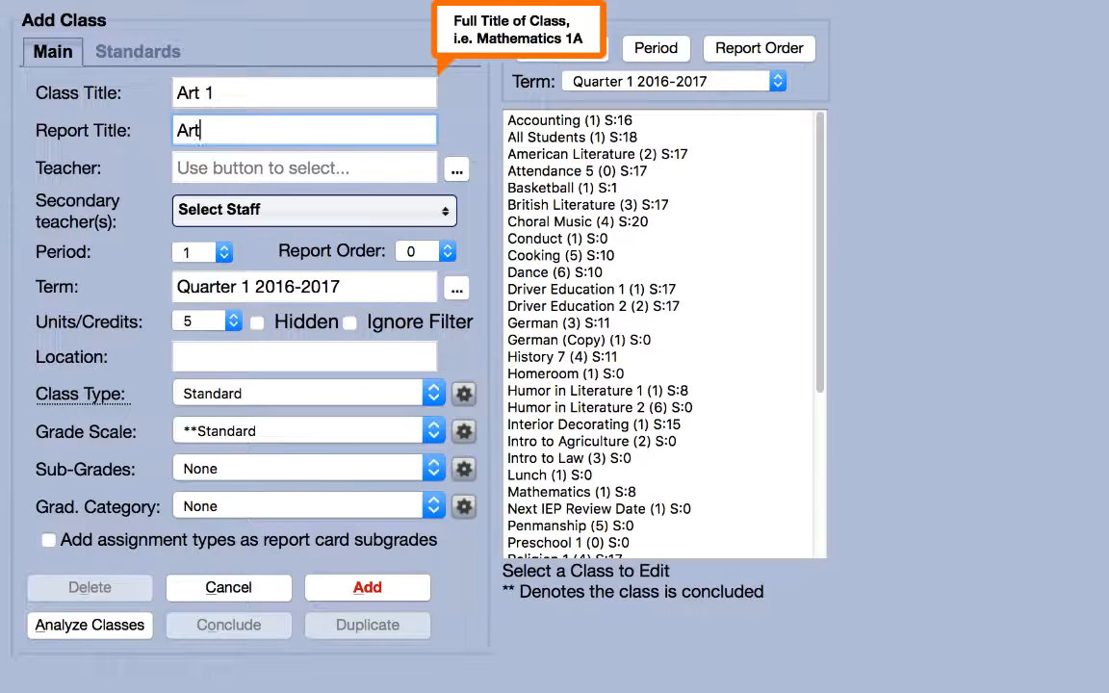
type(" 1")
key("BackSpace")
key("BackSpace")
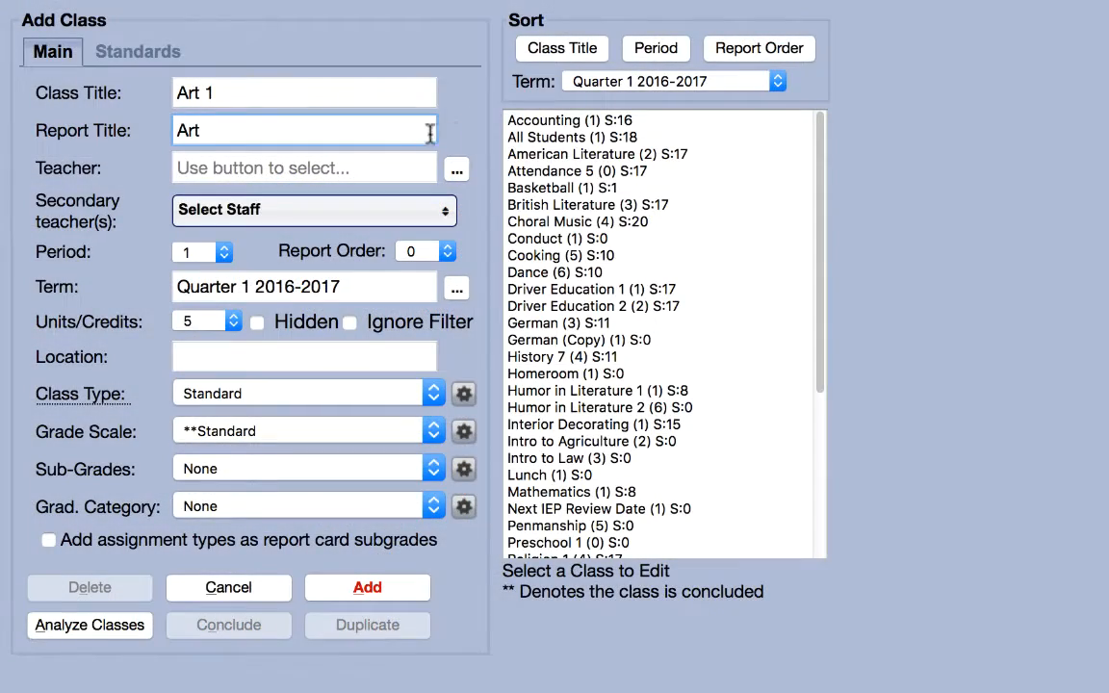
Step: Assign the first listed teacher to the class and check the secondary teacher choices without selecting any
left_click(361, 166)
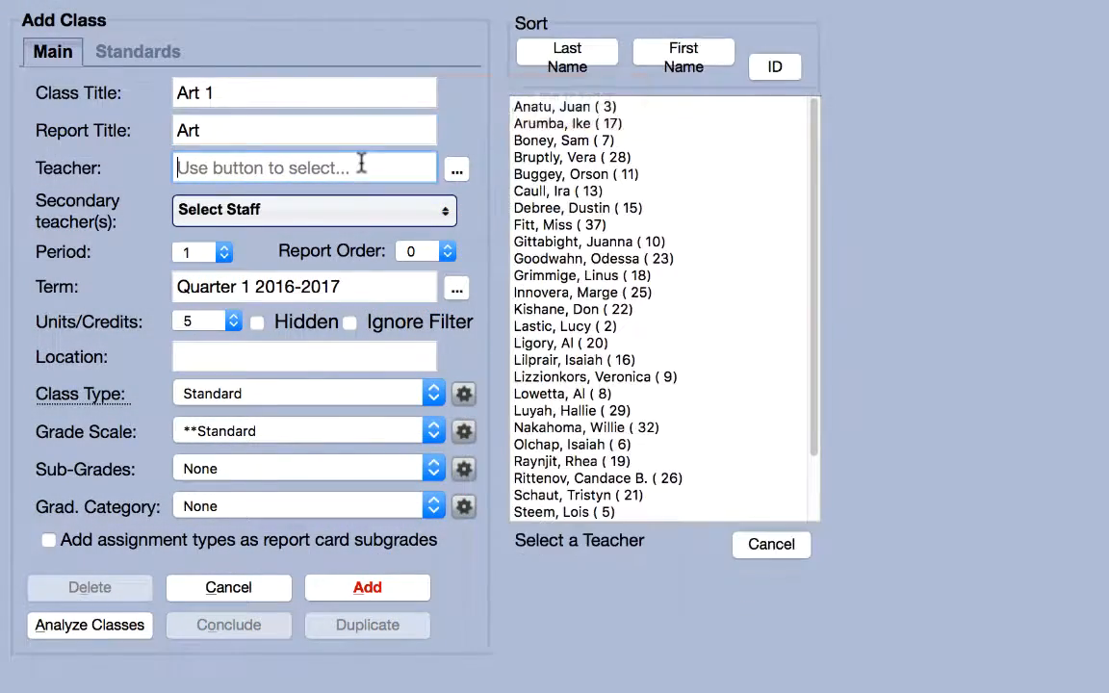
left_click(584, 106)
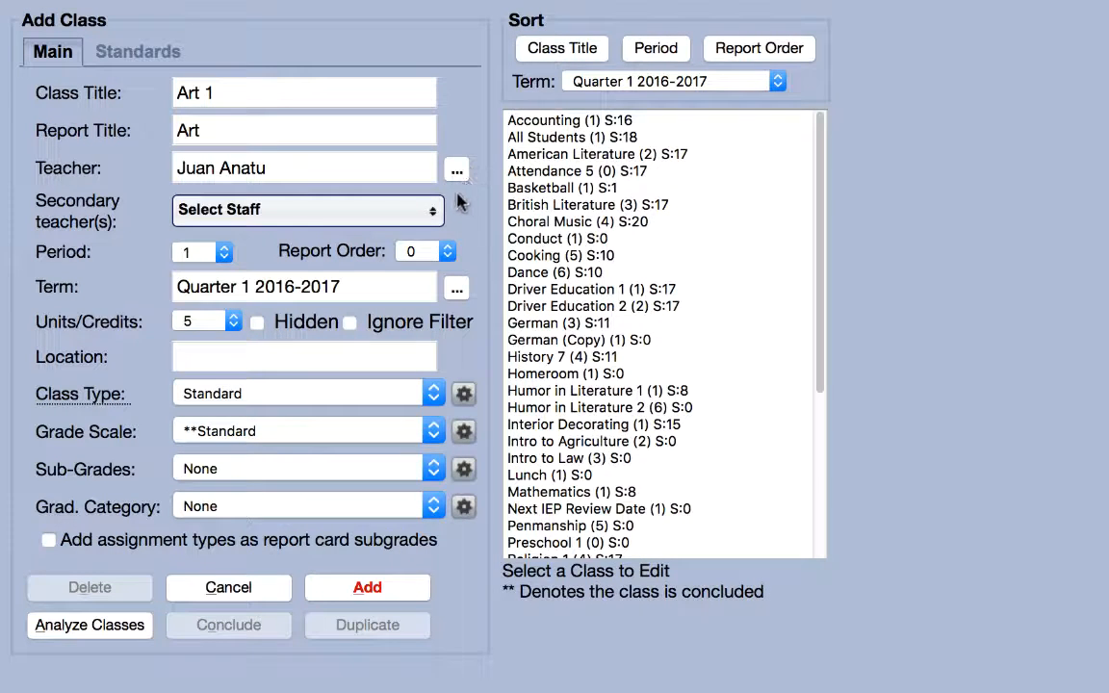
left_click(418, 214)
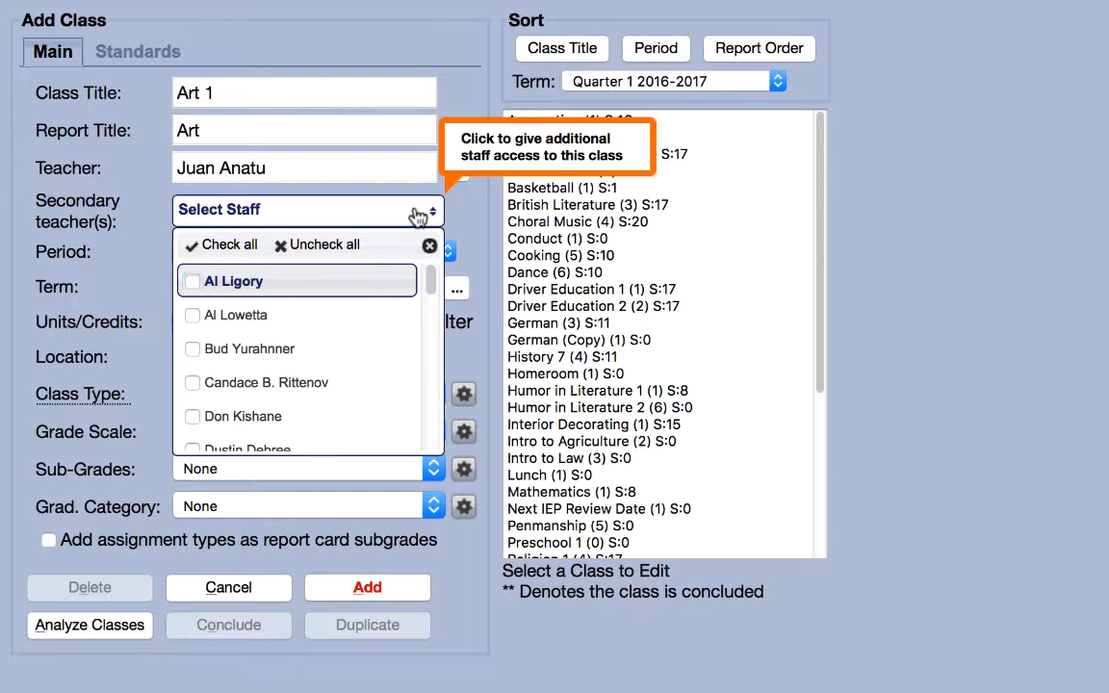
left_click(418, 214)
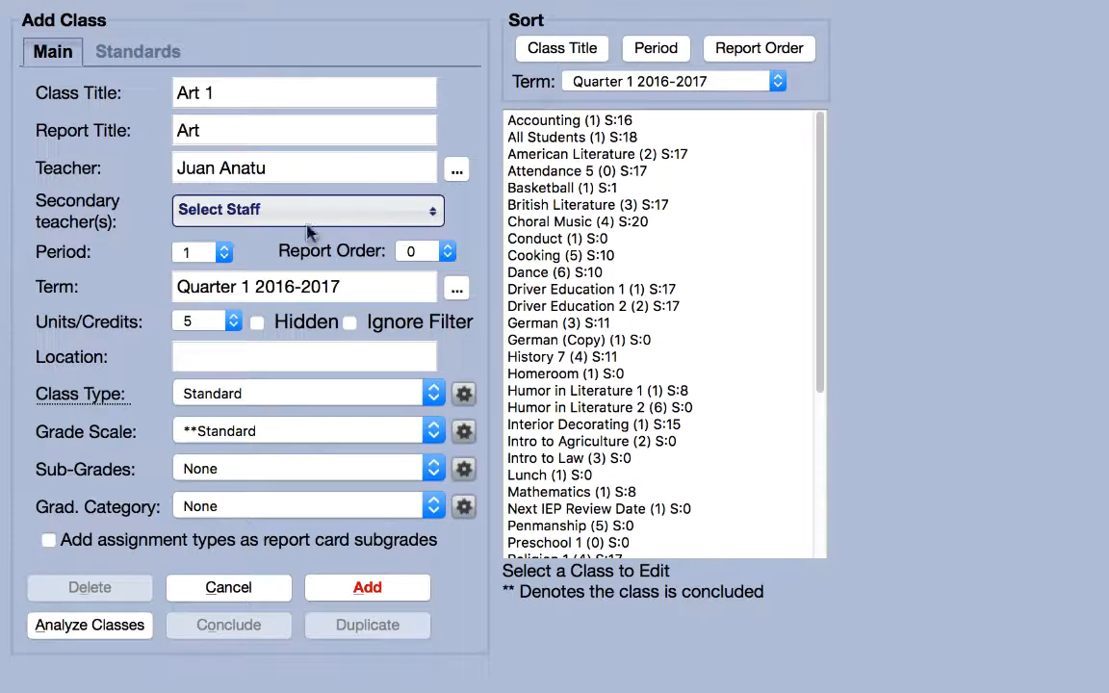
Step: Review the period and report order choices for the class, keeping period 1 and report order 0
left_click(198, 253)
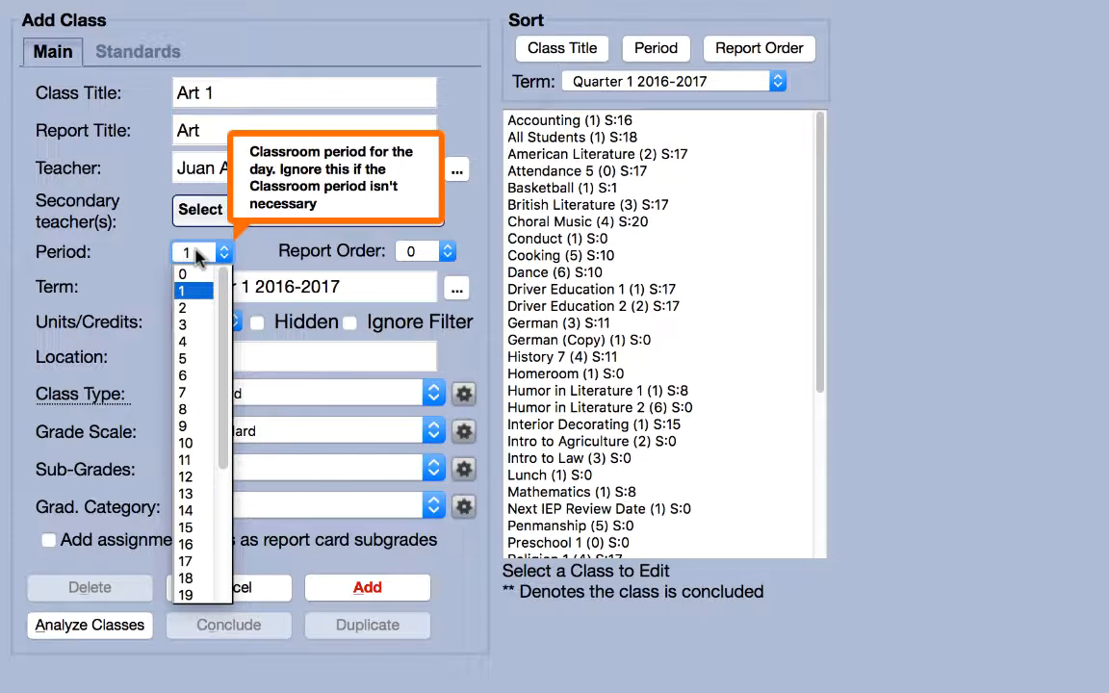
left_click(197, 255)
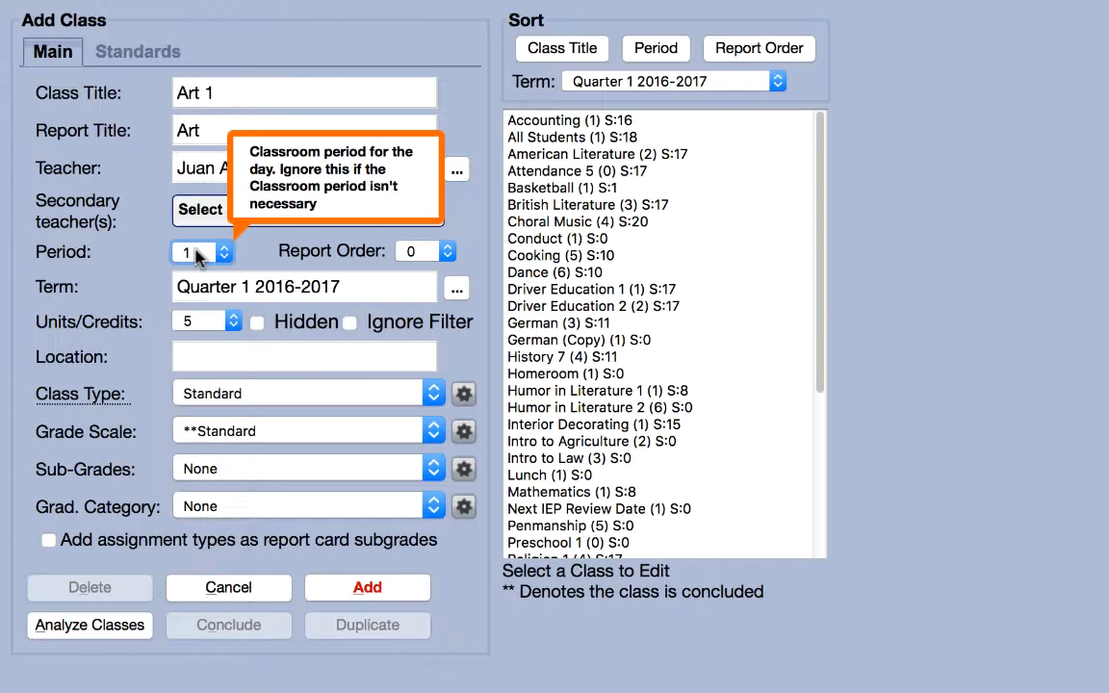
left_click(427, 252)
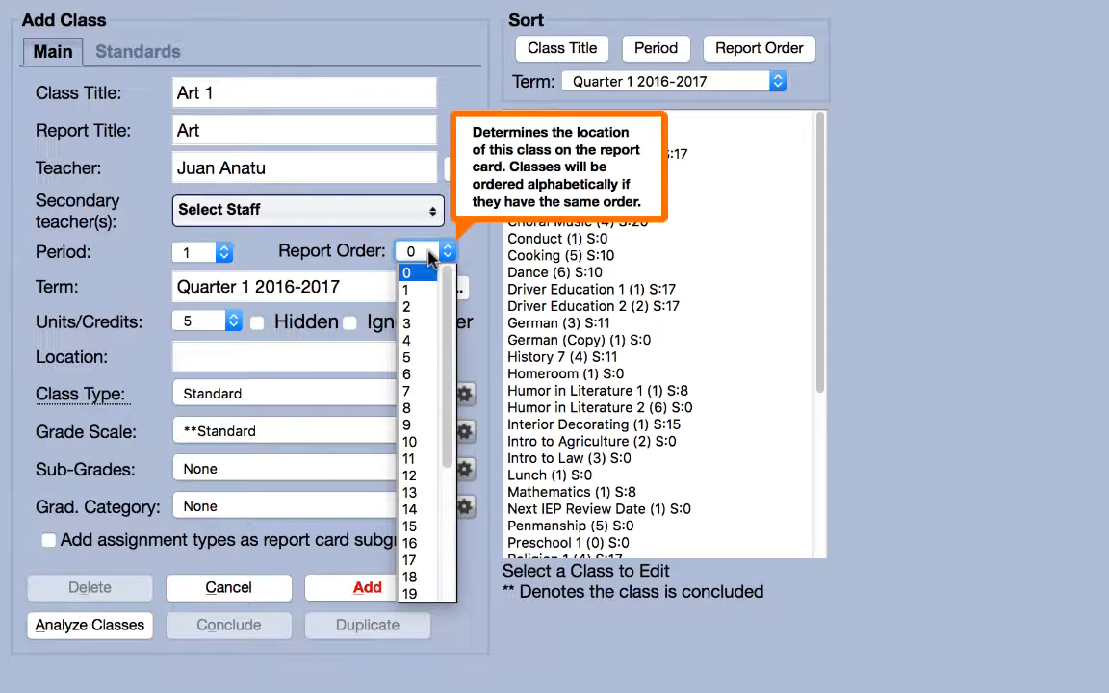
left_click(429, 255)
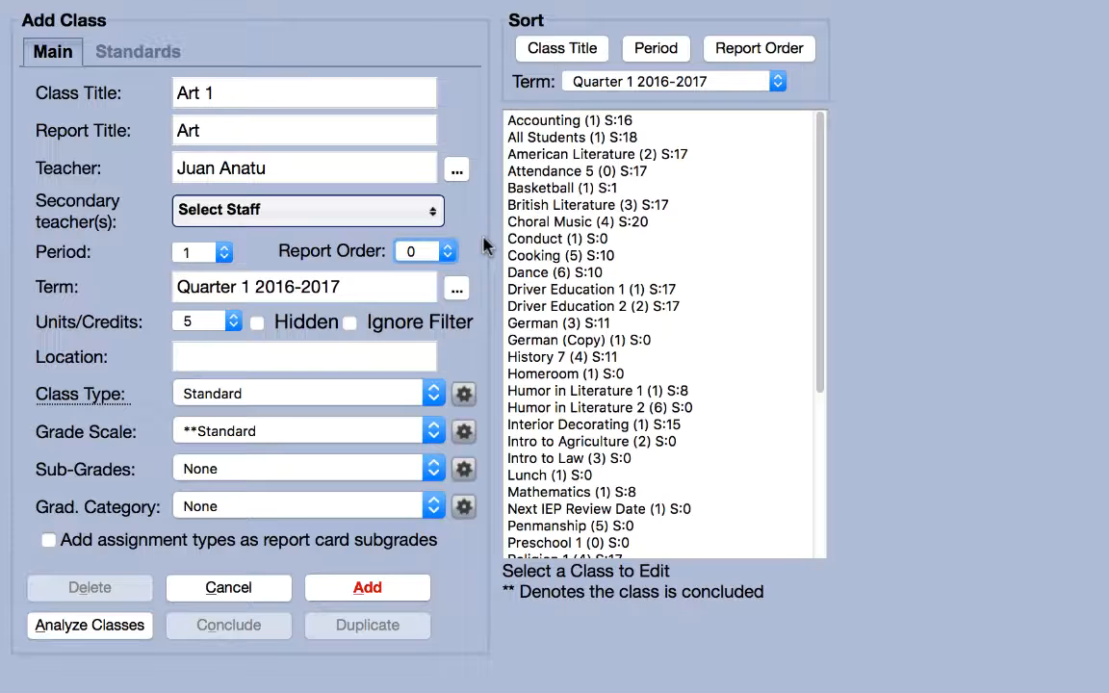
Step: Choose Quarter 1 2016-2017 as the class term and keep its units/credits at 5
left_click(456, 288)
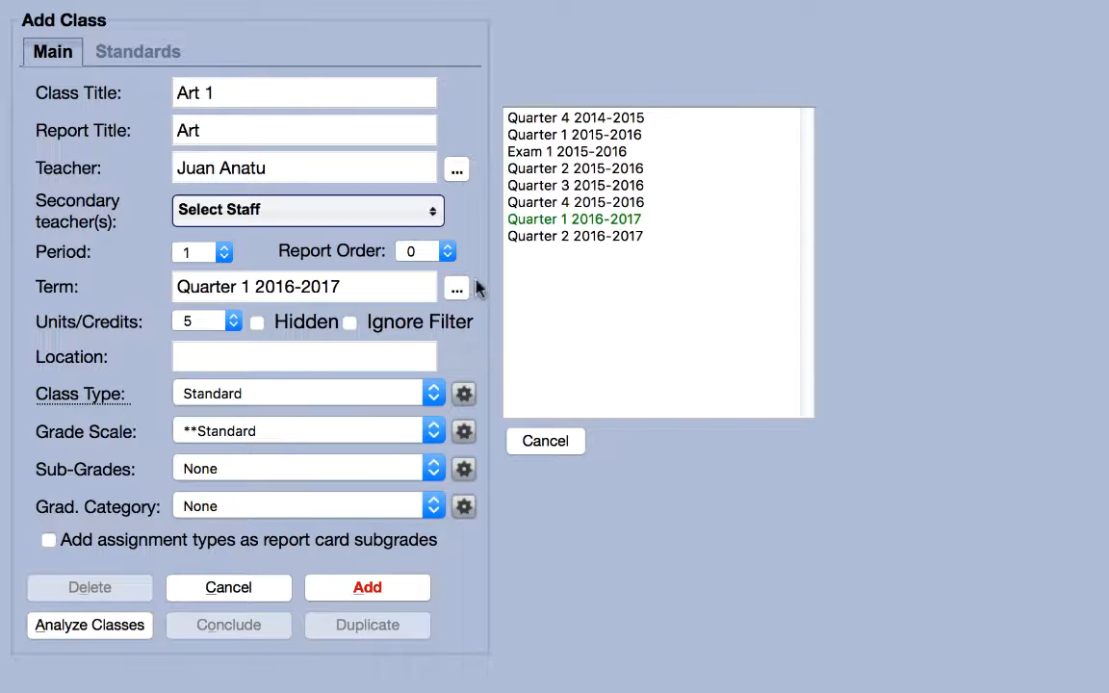
left_click(581, 218)
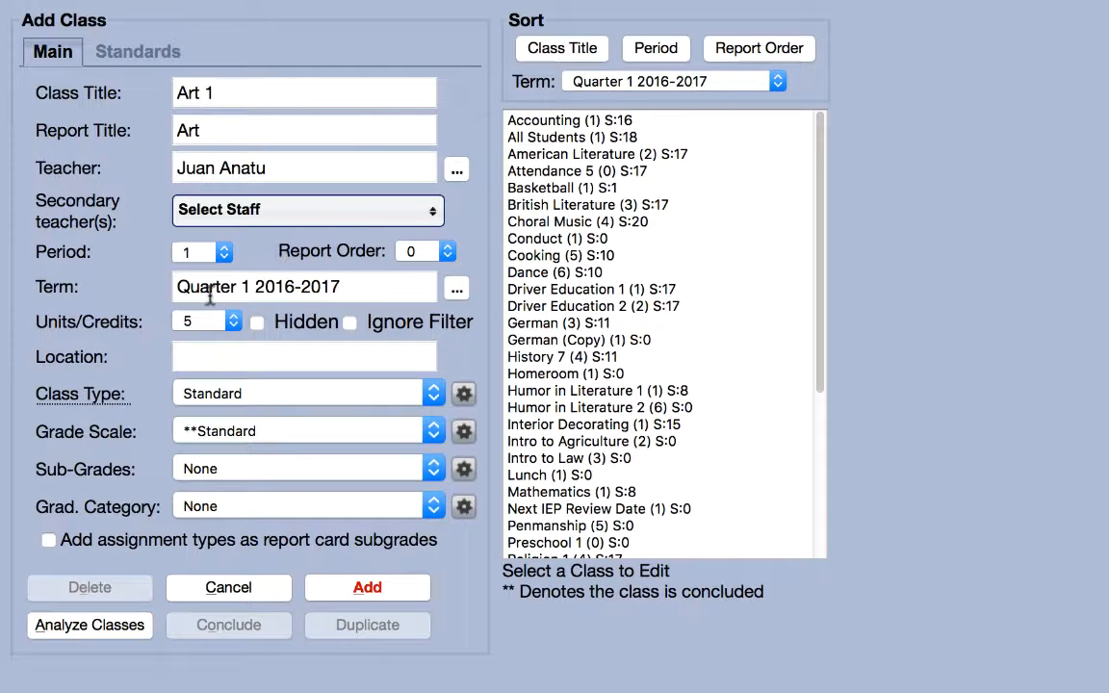
left_click(193, 322)
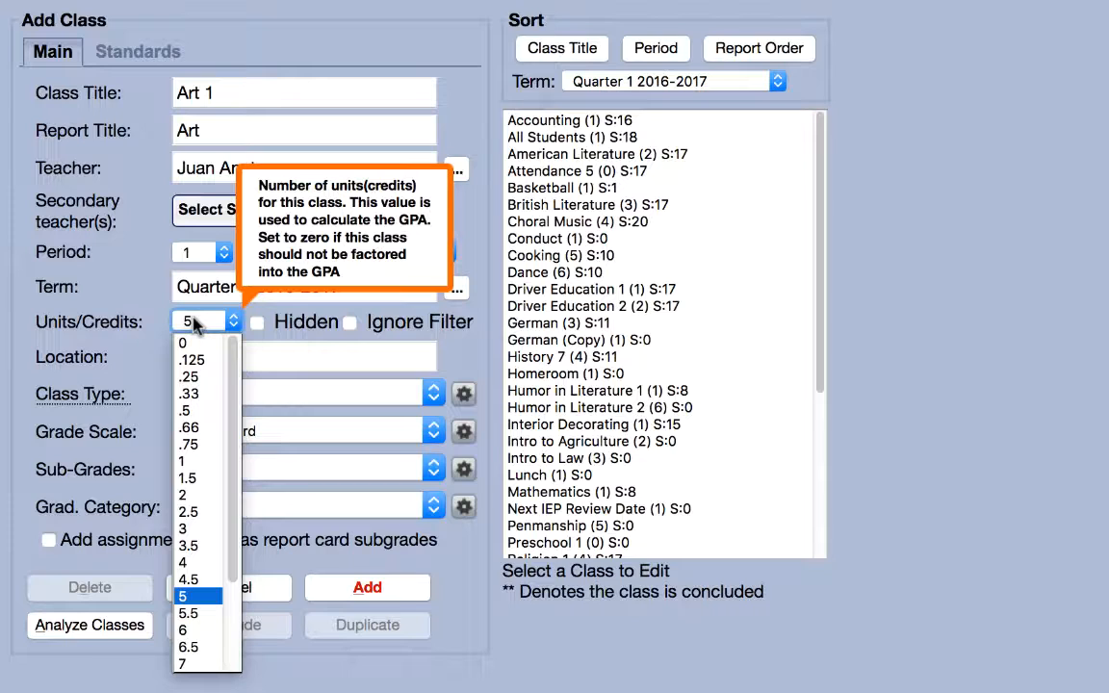
left_click(195, 325)
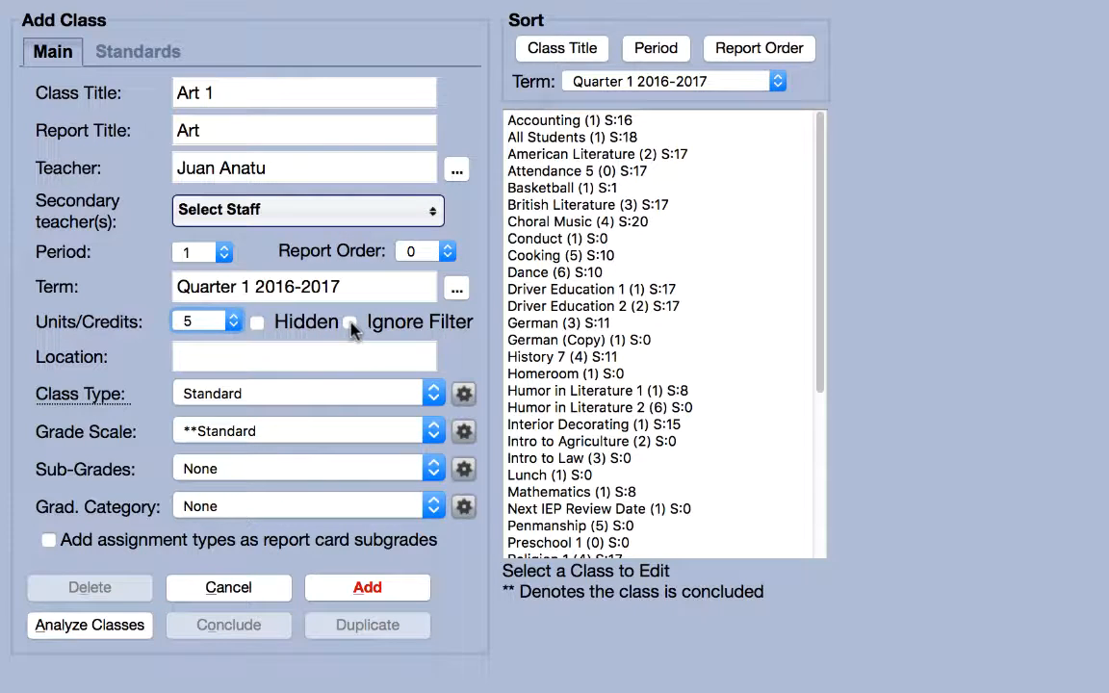
Step: Enter Studio 514 as the physical location of the class
mouse_move(351, 328)
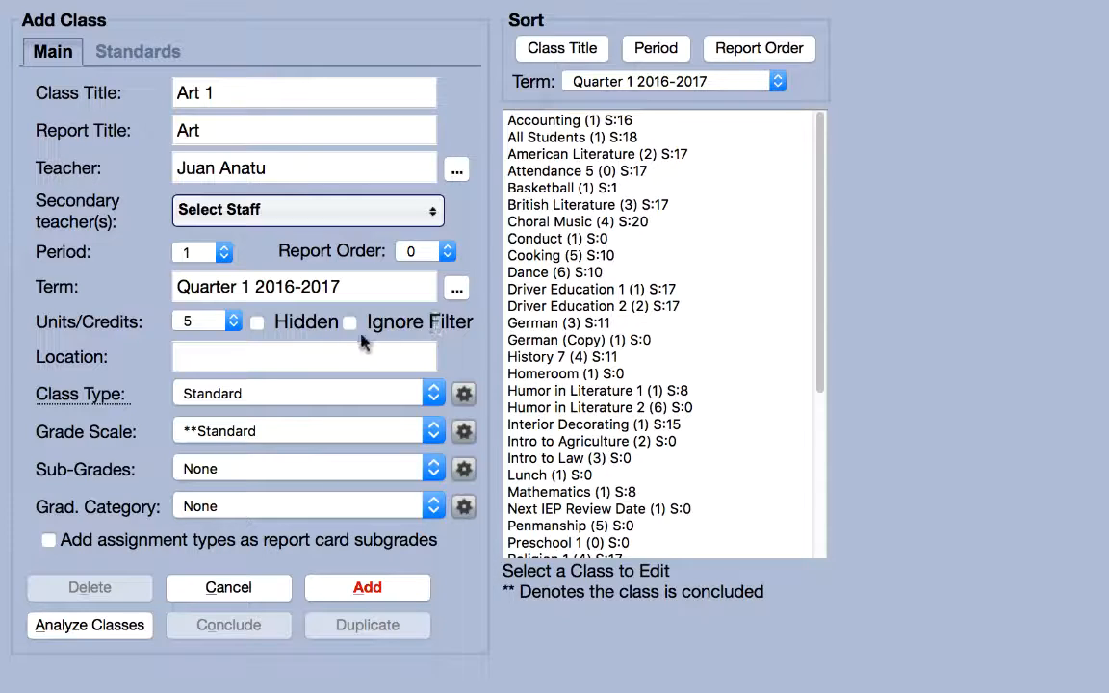
left_click(188, 351)
type("Studio ")
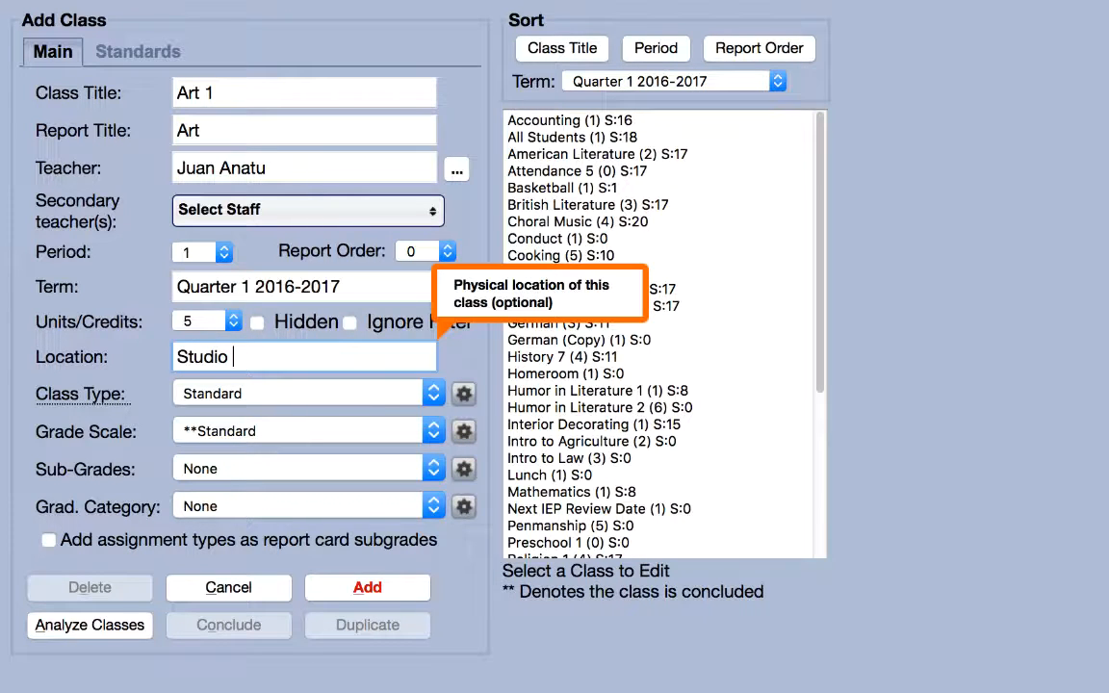
type("514")
Step: Keep Standard as the class type and **Standard as the grade scale
left_click(416, 394)
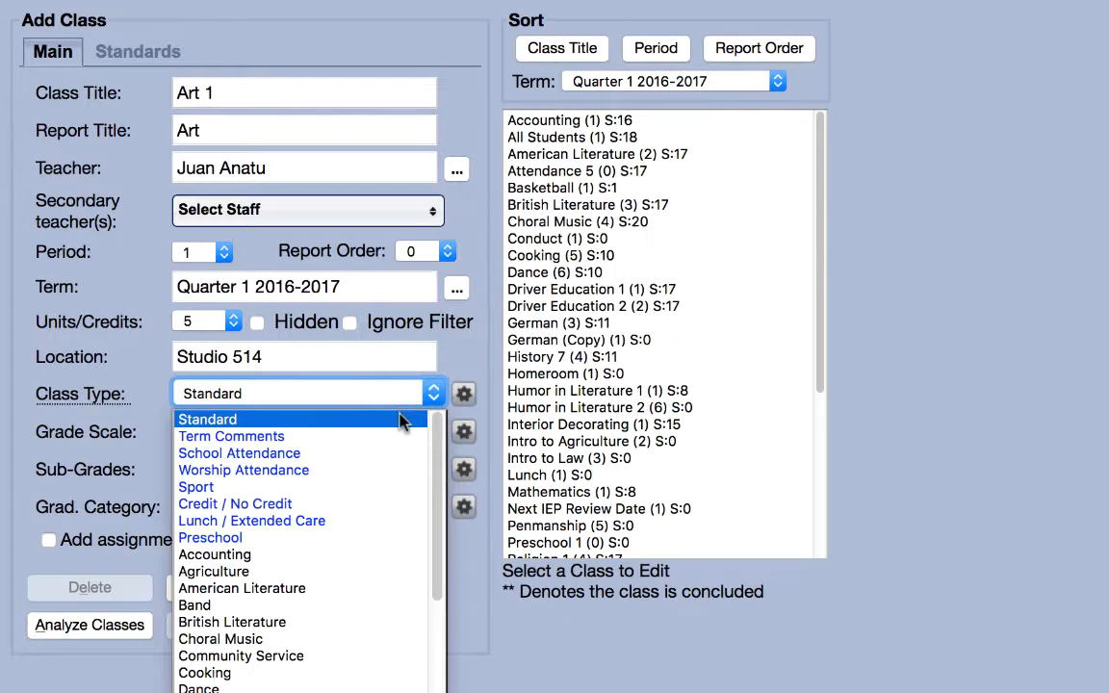
left_click(403, 421)
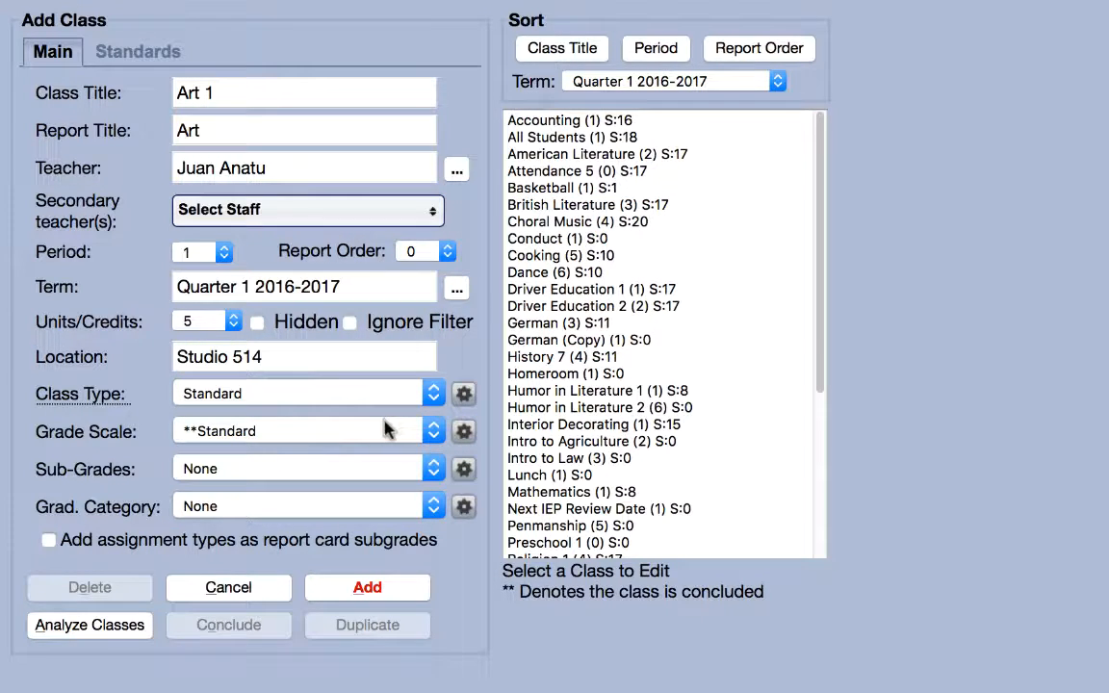
left_click(385, 432)
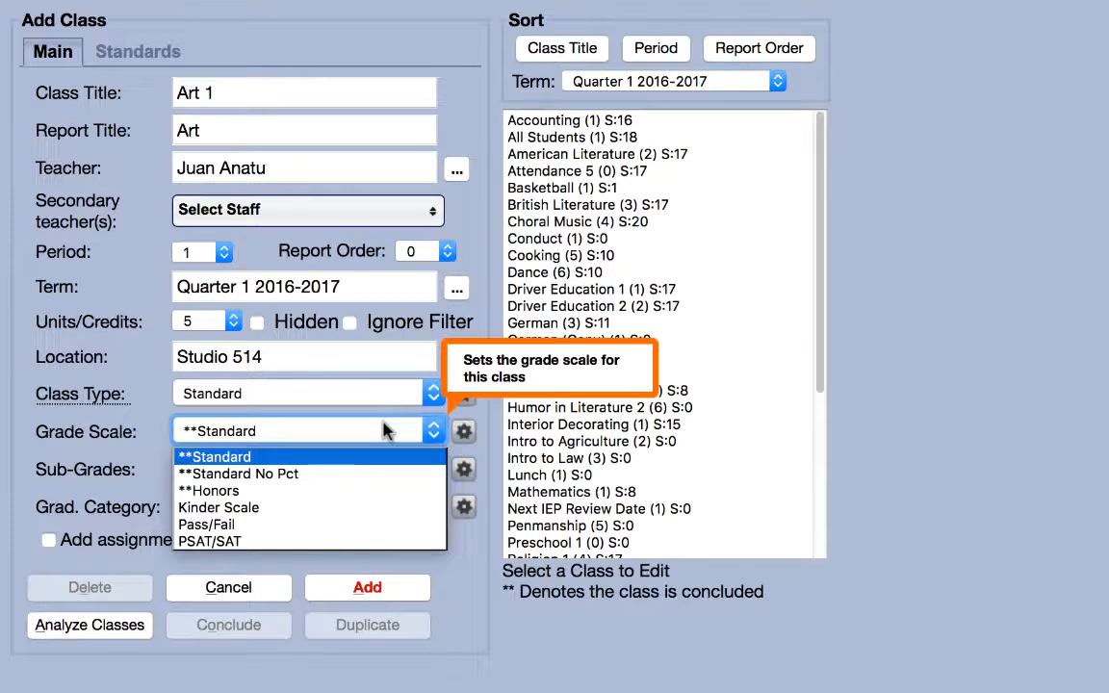
left_click(385, 431)
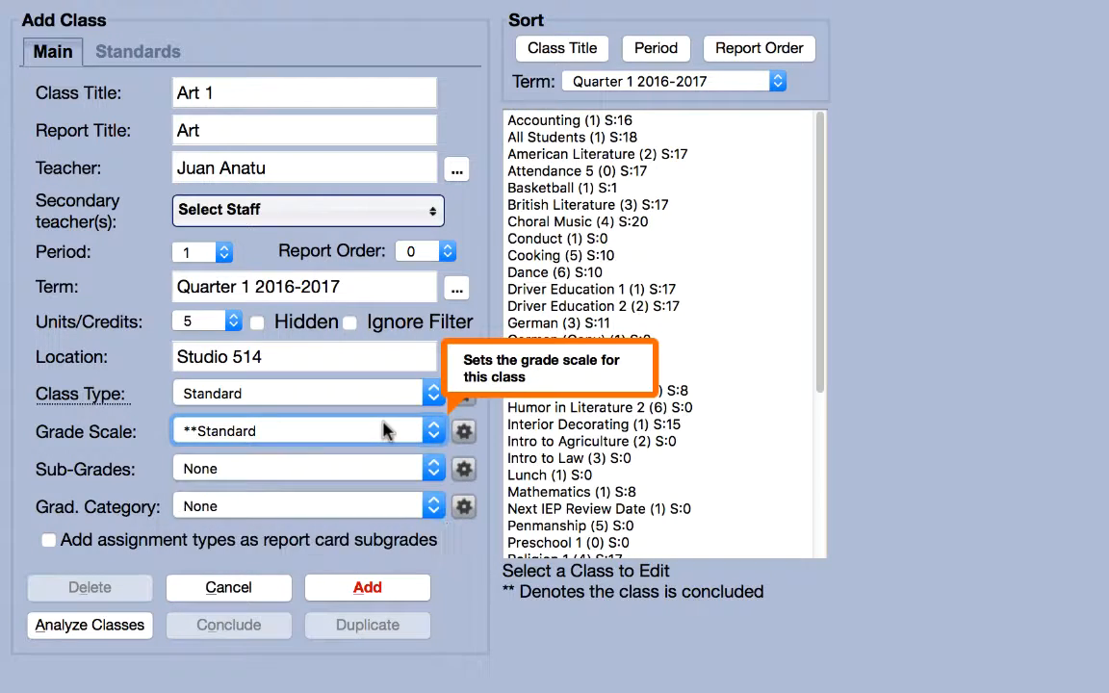
left_click(463, 433)
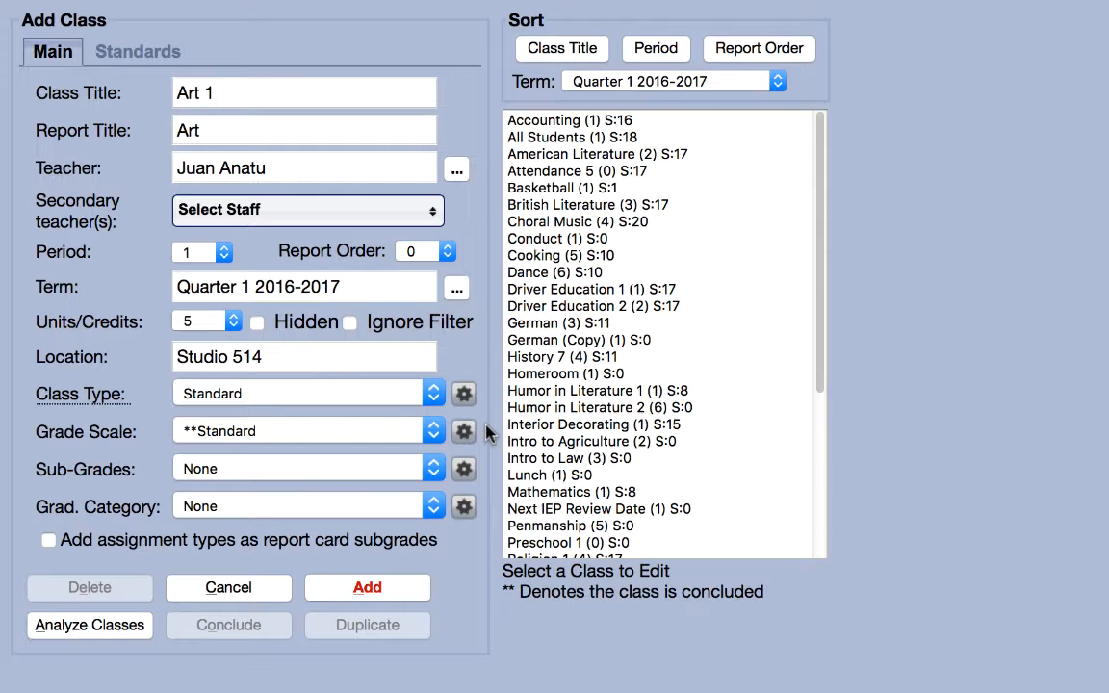
Step: Examine the sub-grade choices and the Class Types / Sub-Grades setup page, leaving the class's sub-grades at None
left_click(364, 471)
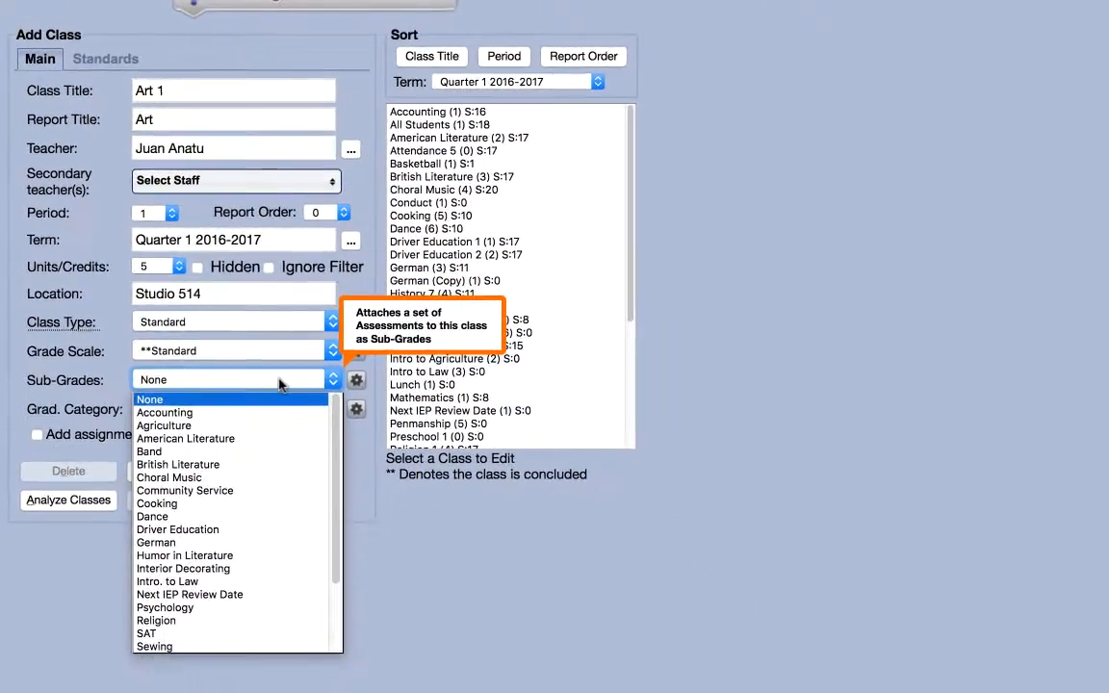
left_click(280, 385)
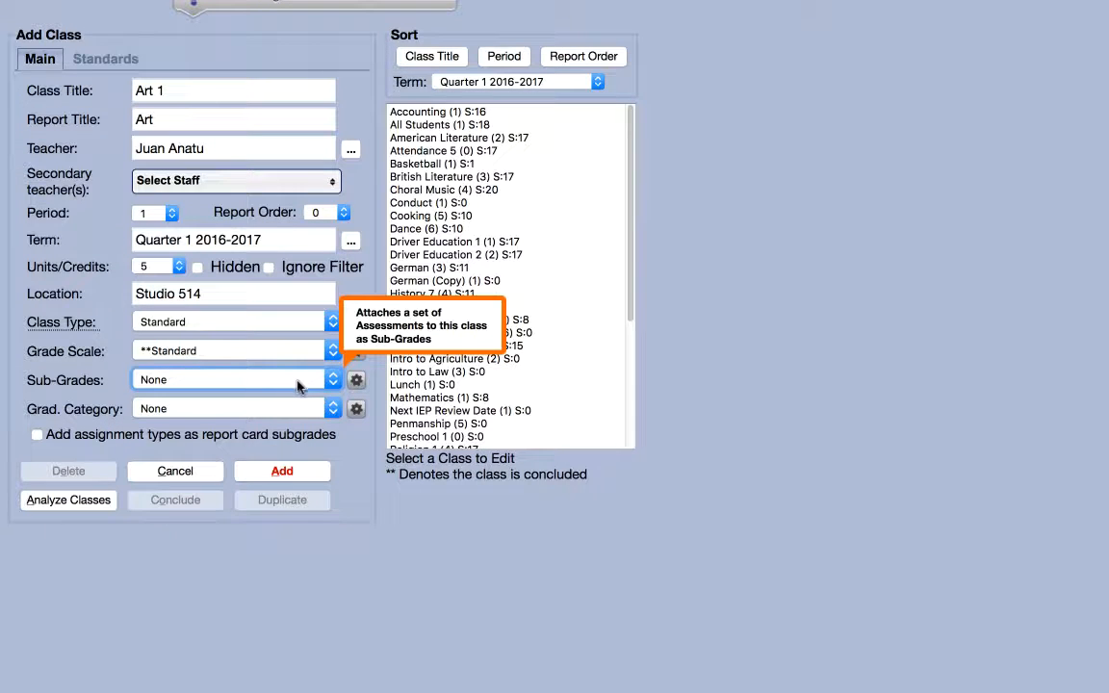
left_click(356, 381)
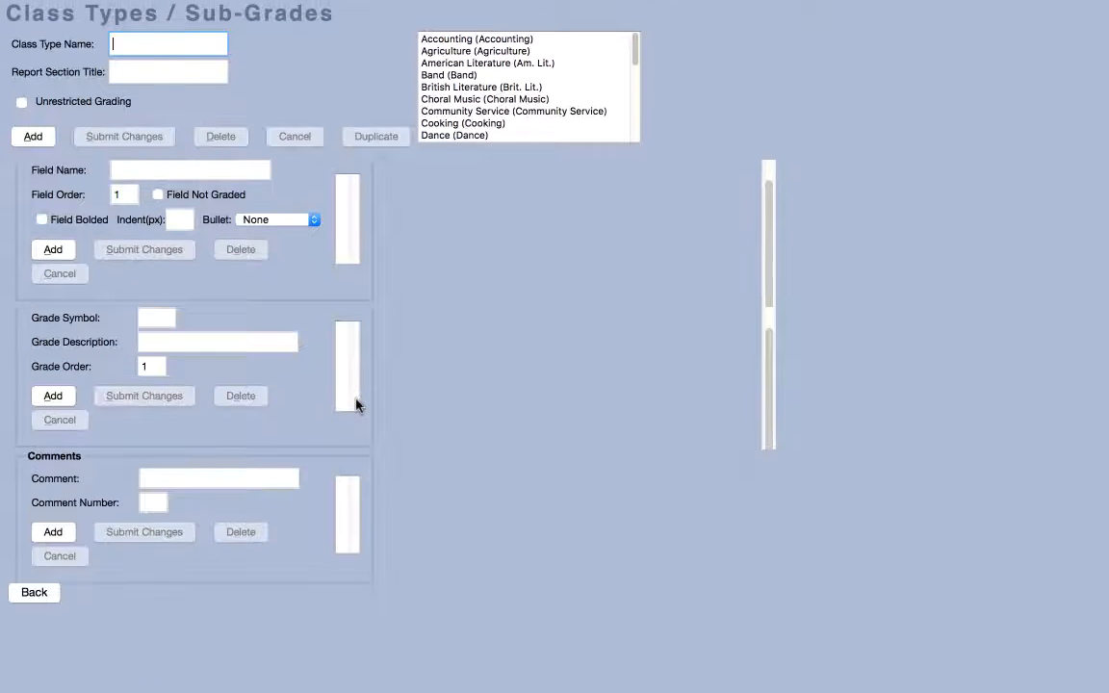
left_click(32, 605)
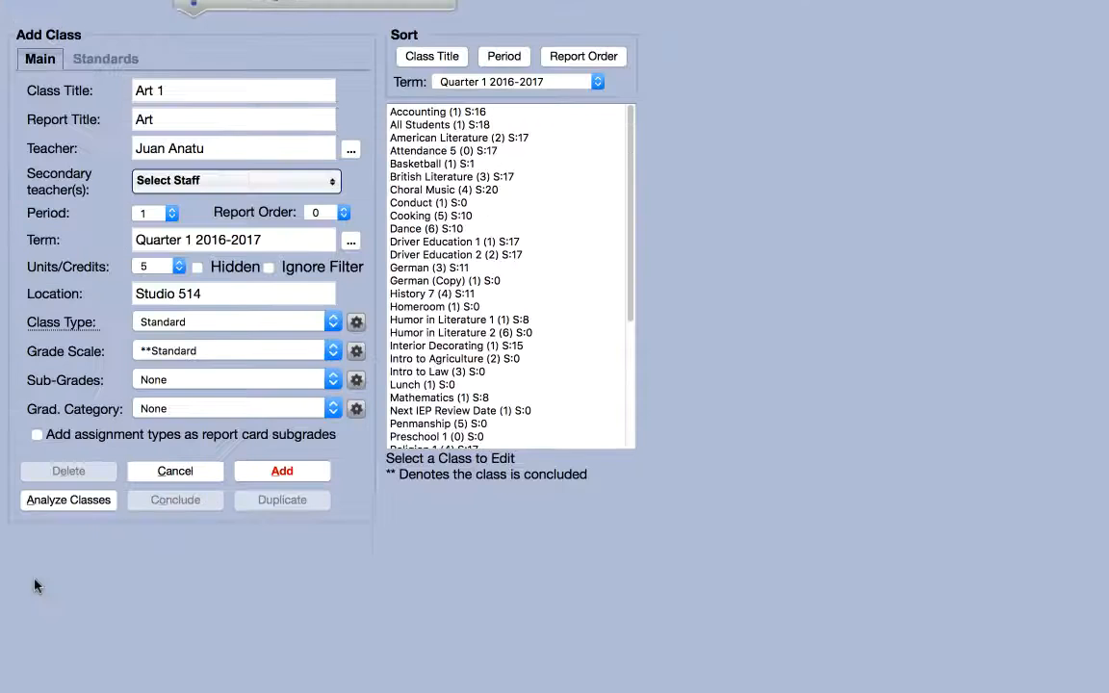
left_click(282, 384)
left_click(282, 384)
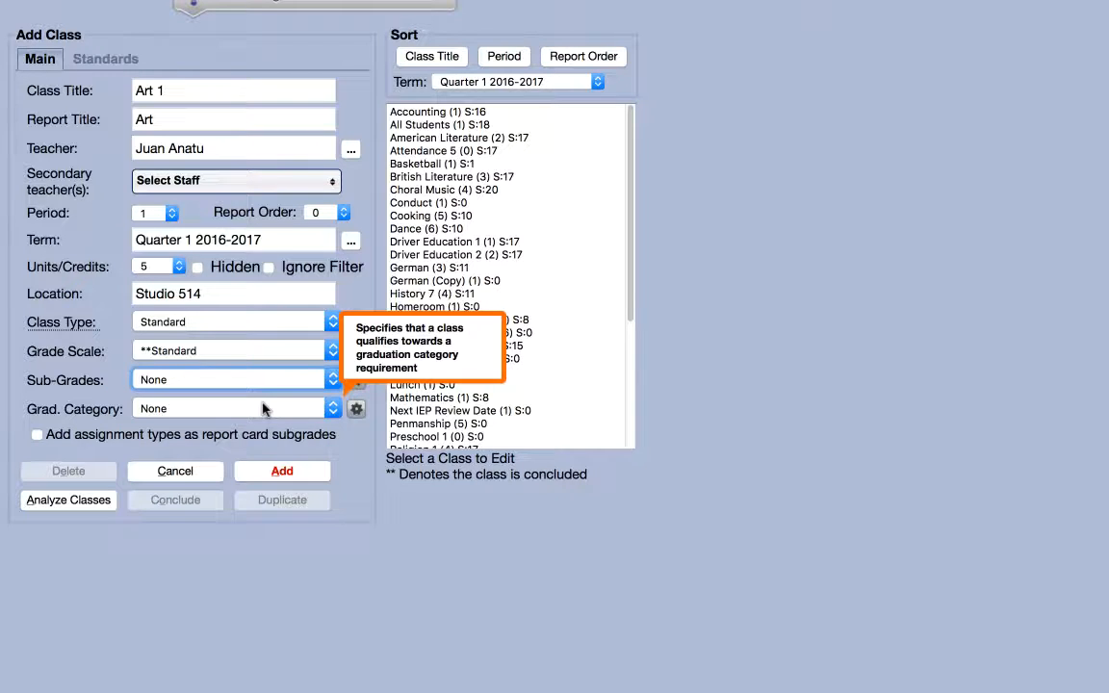
Step: Keep the graduation category at None and add the Art 1 class to the class list
left_click(266, 410)
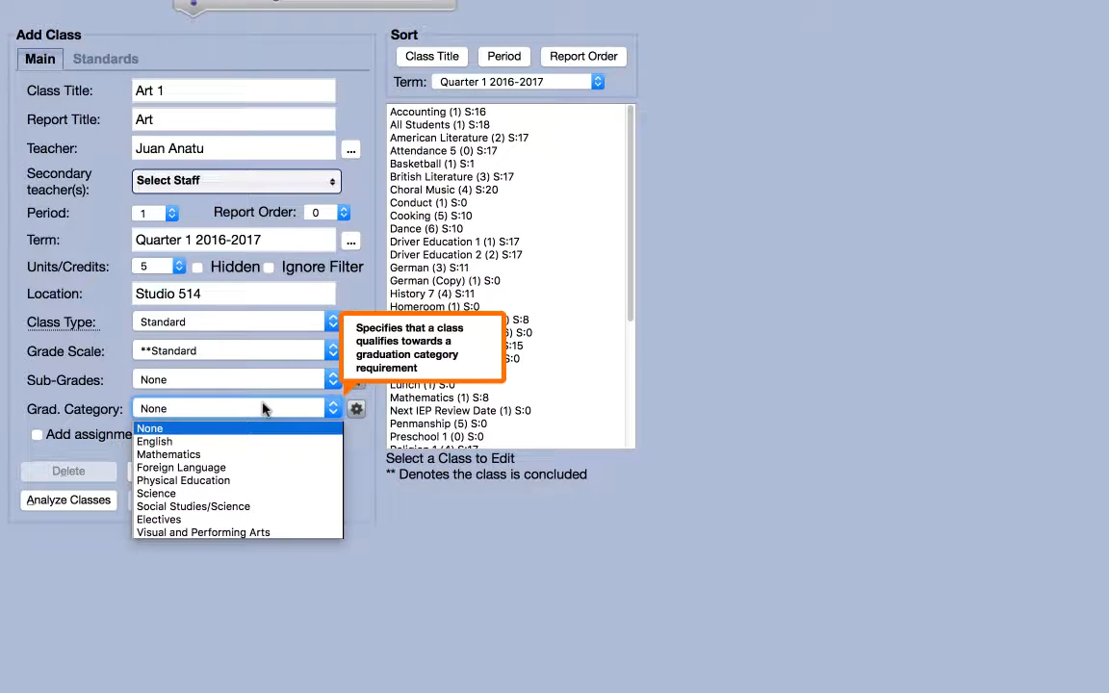
left_click(266, 409)
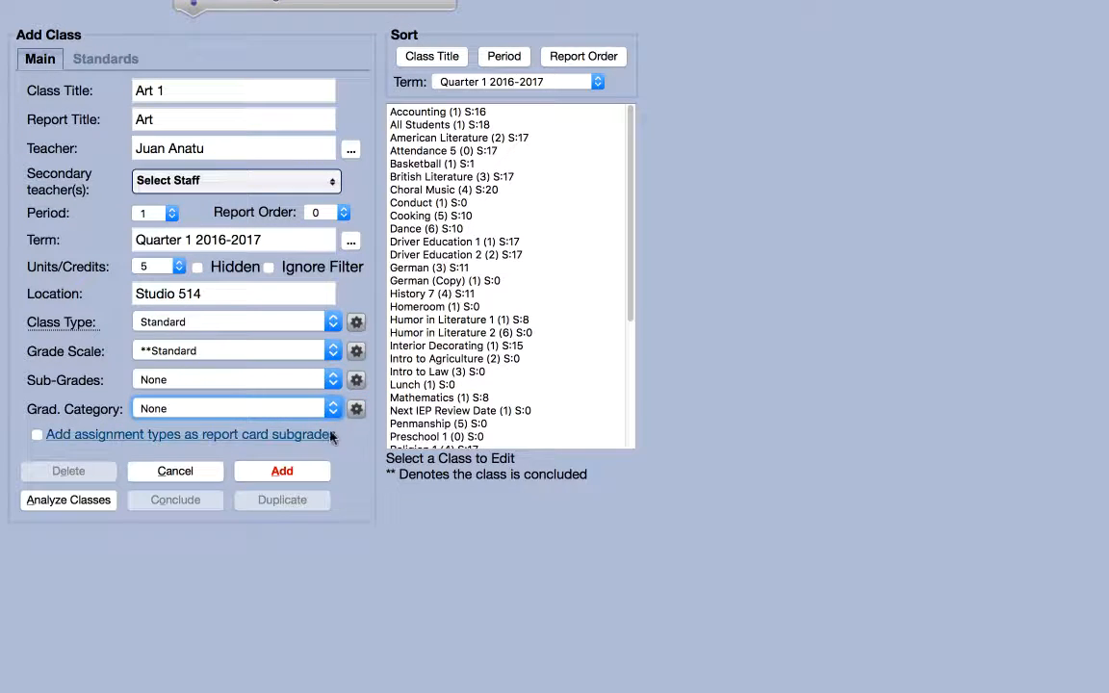
left_click(284, 475)
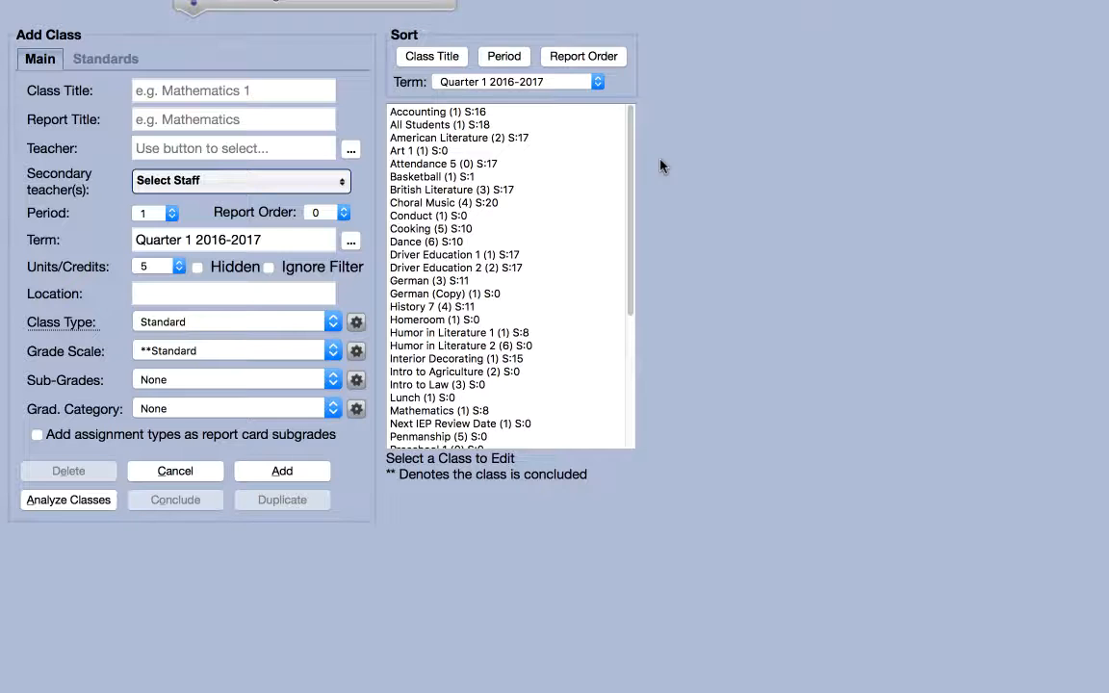
Step: Switch the general school settings from daily attendance to class attendance and save the changes
left_click(511, 166)
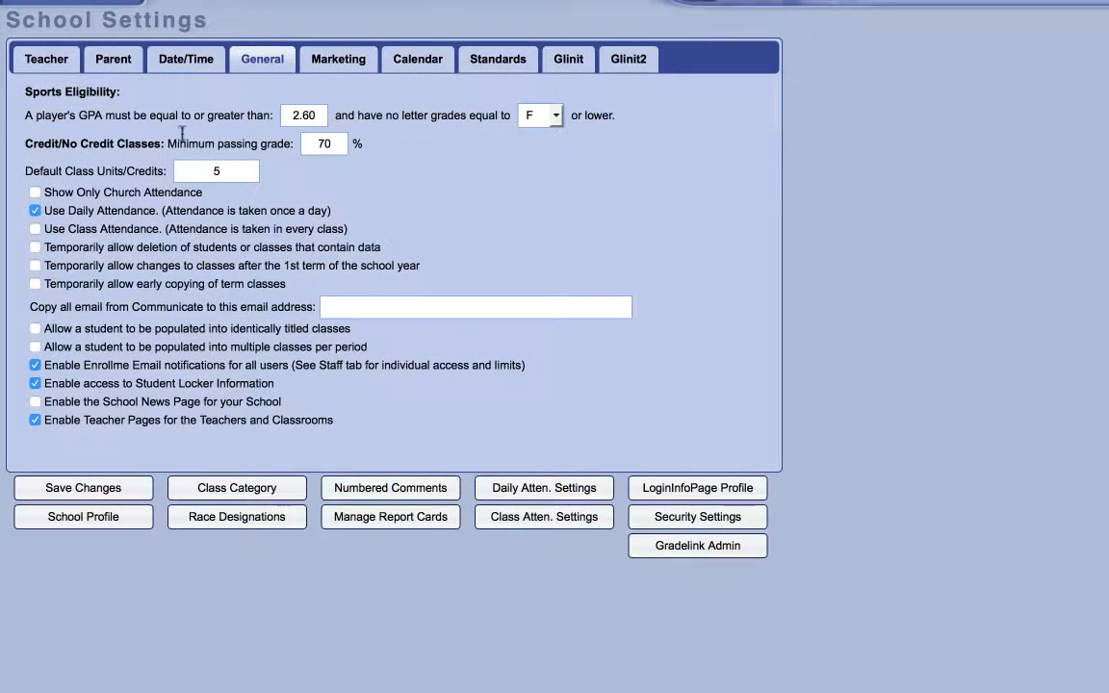
left_click(34, 228)
left_click(35, 209)
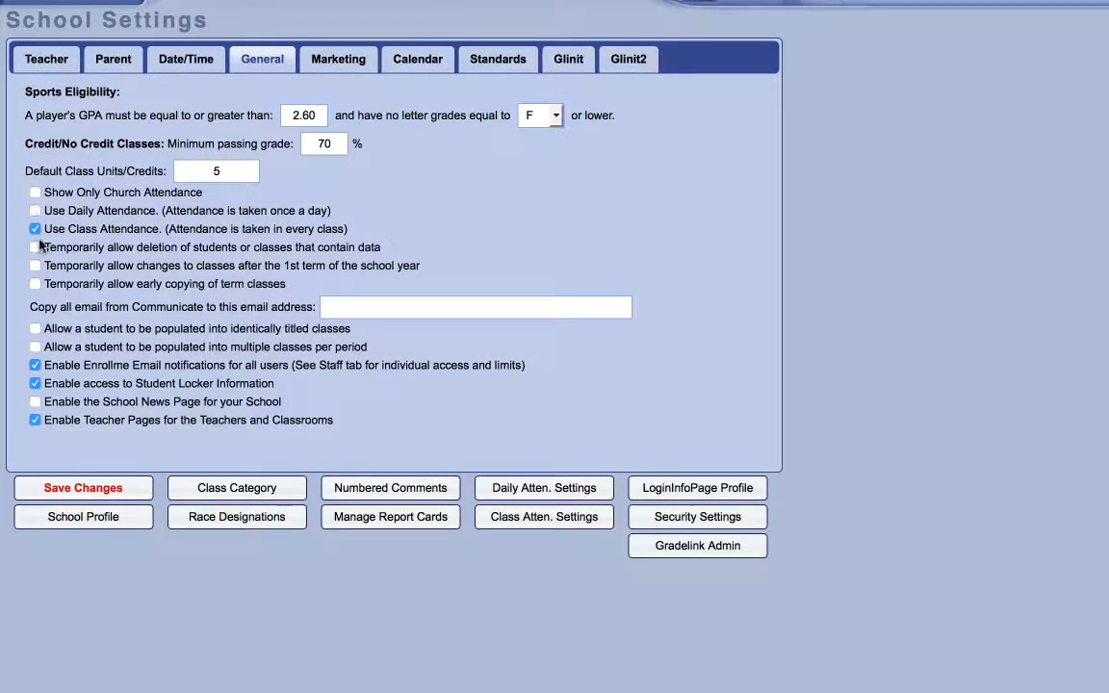
left_click(81, 488)
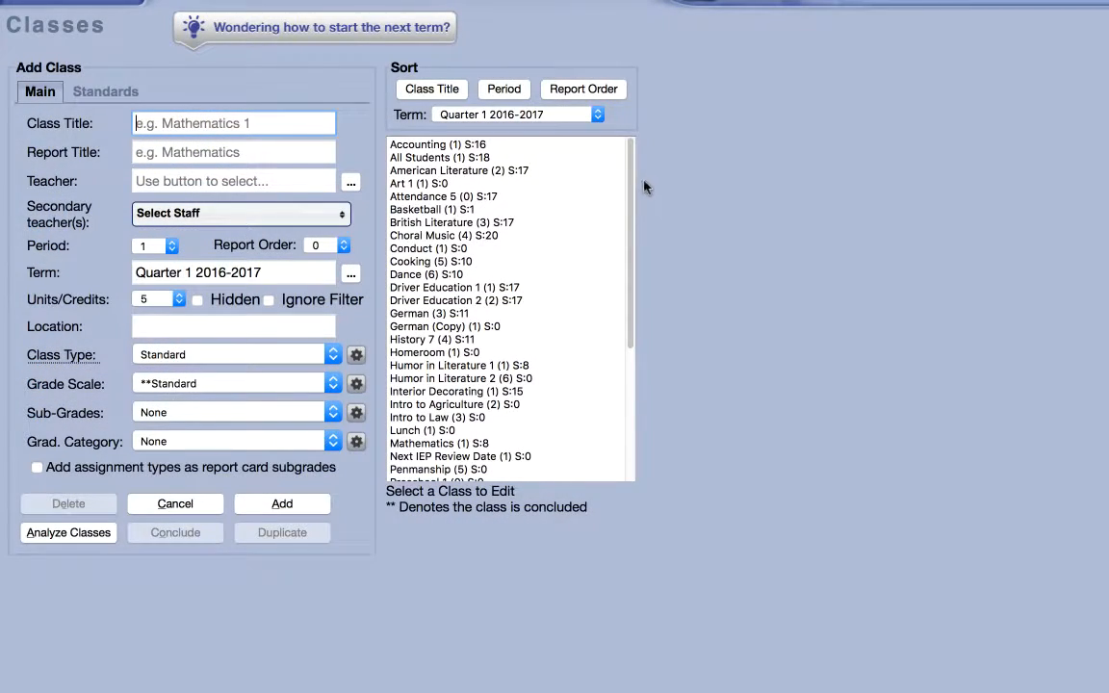
Step: Examine the Quarter 4 2015-2016 comments page, including the grades and attendance listed beside each student's comment
left_click(448, 248)
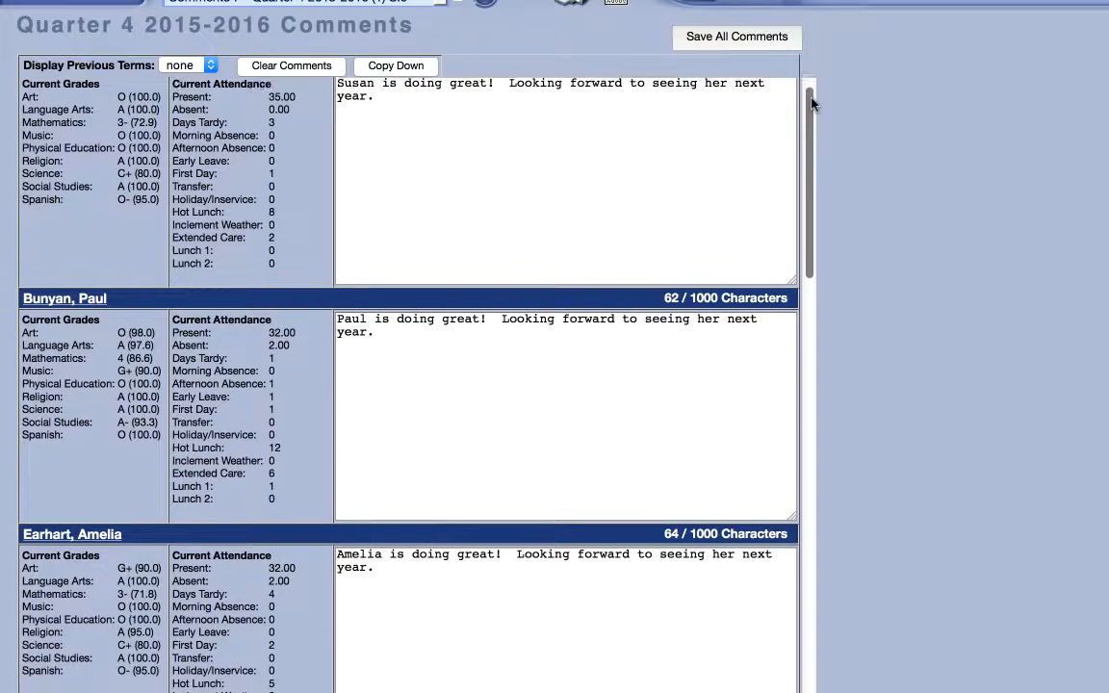
left_click_drag(813, 94, 825, 227)
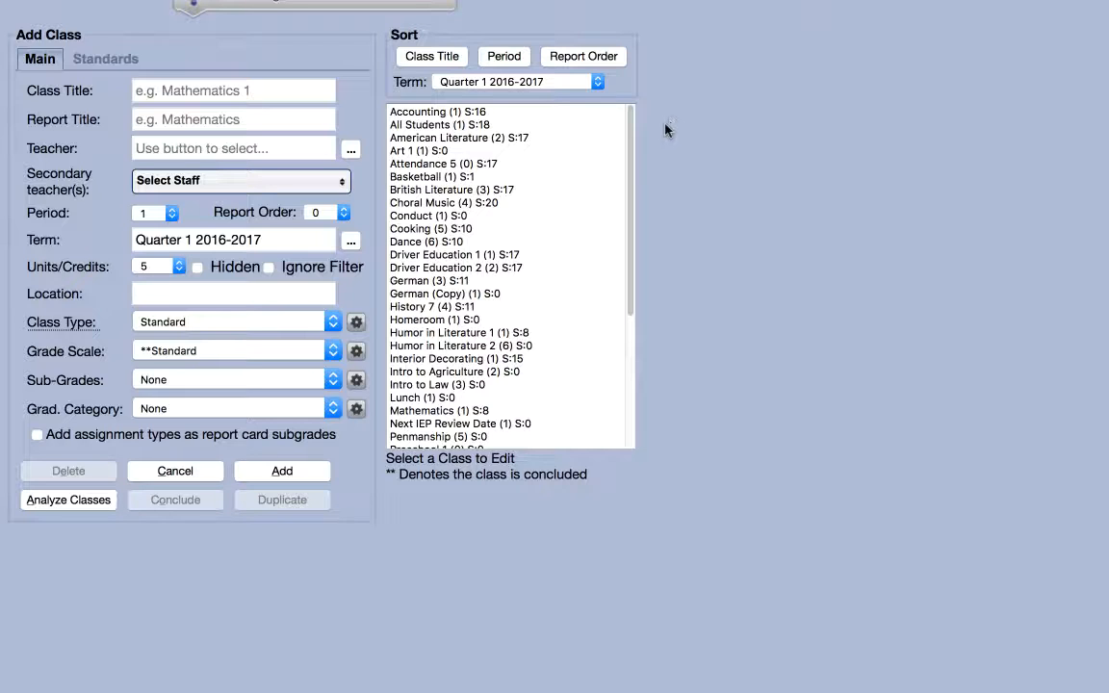
left_click(355, 323)
Step: Rename the Accounting class in Quarter 1 2016-2017 as Accounting 1 and save the change
left_click(478, 113)
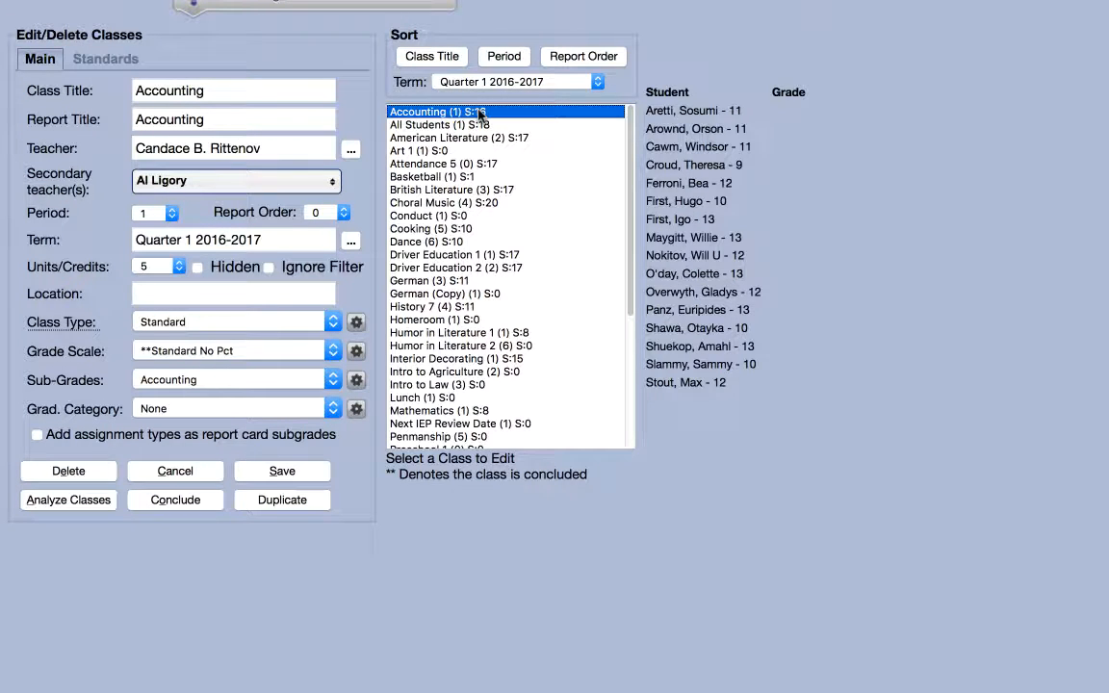
left_click(273, 88)
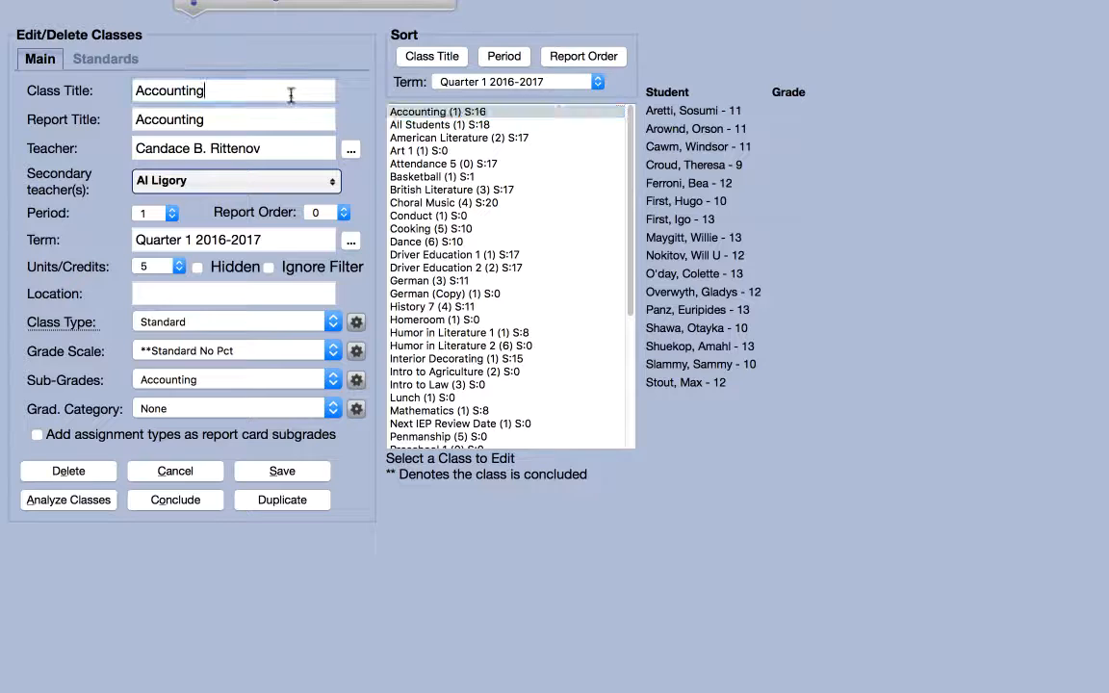
type("1")
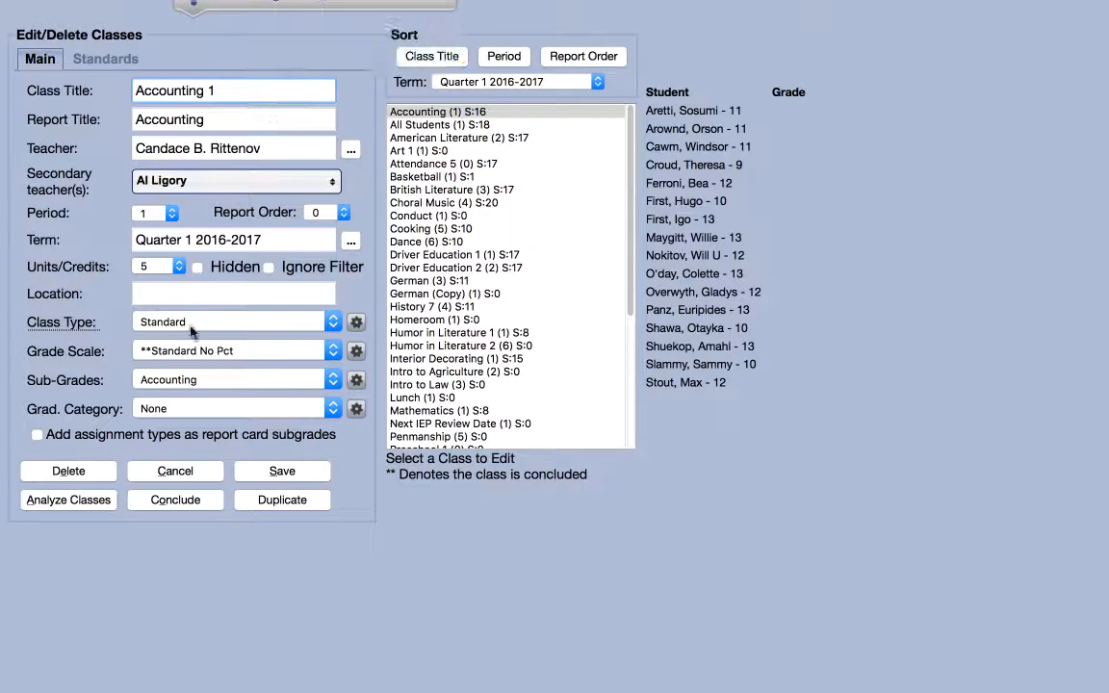
left_click(260, 475)
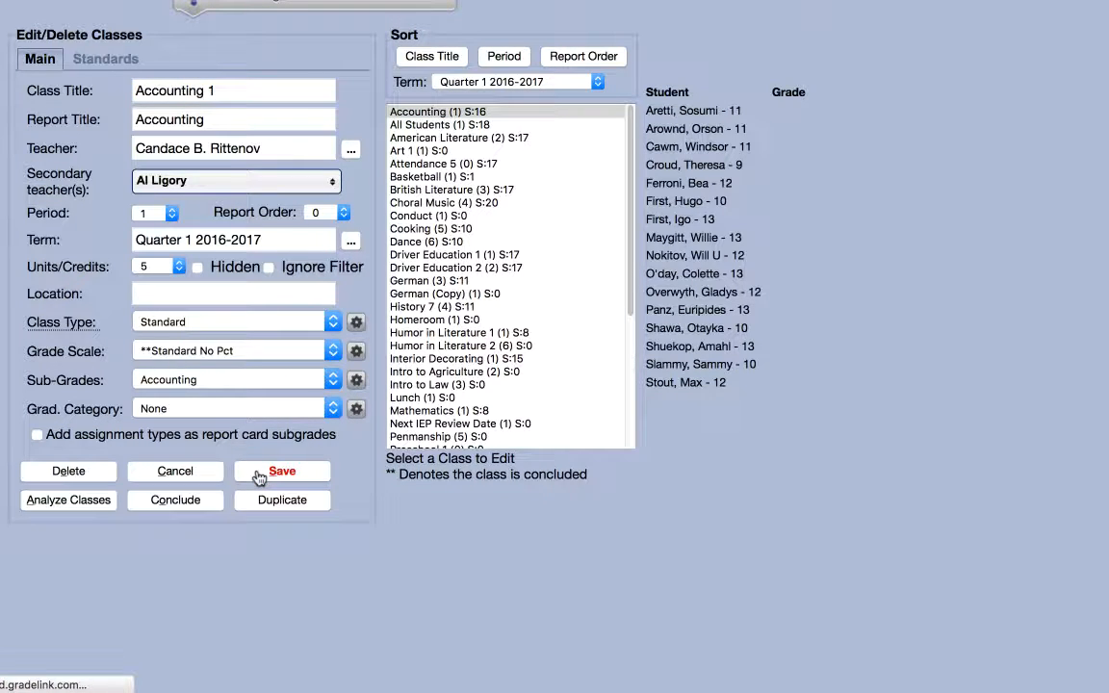
left_click(82, 470)
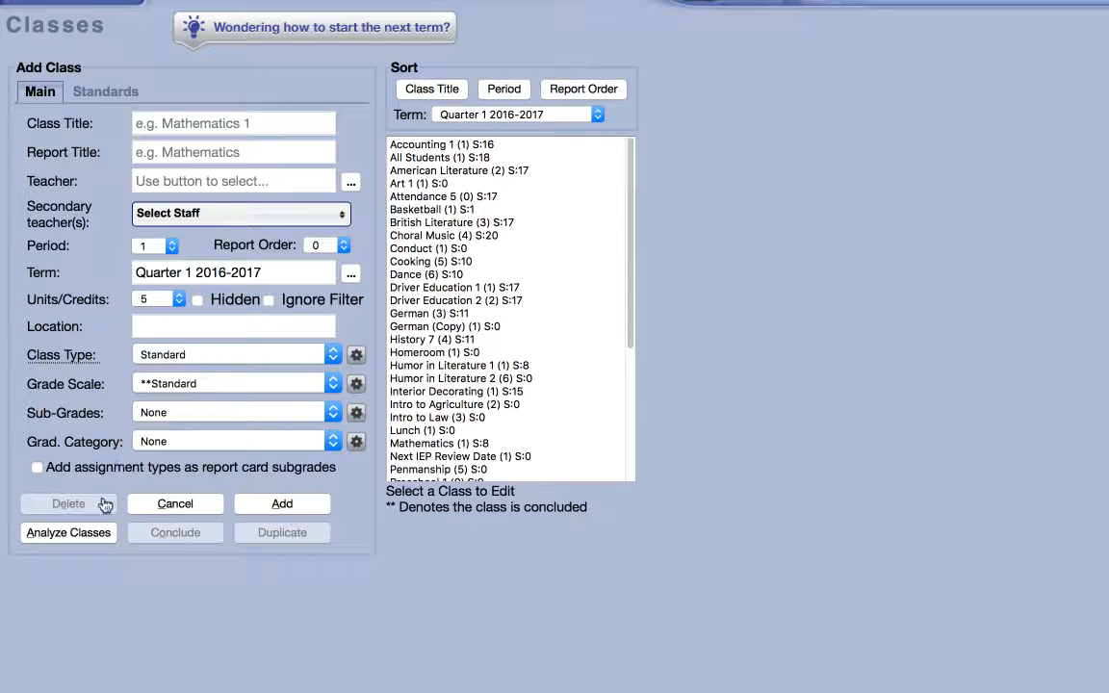
Step: Analyze the class differences between the Quarter 3 2015-2016 and Quarter 4 2015-2016 terms
left_click(99, 534)
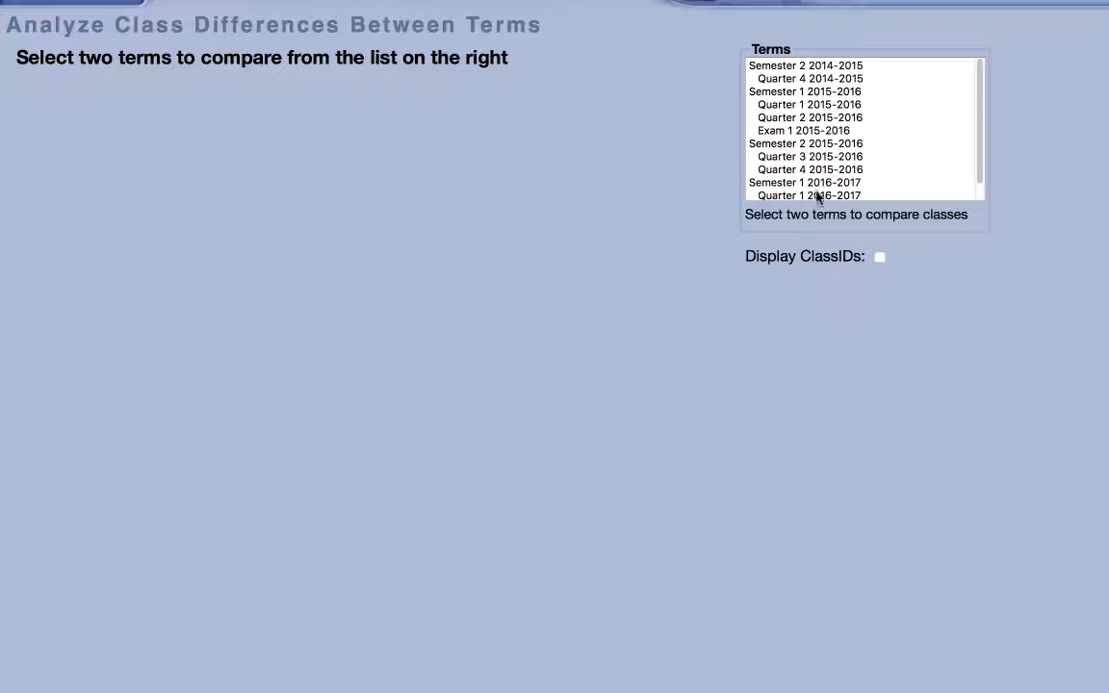
left_click_drag(836, 156, 836, 171)
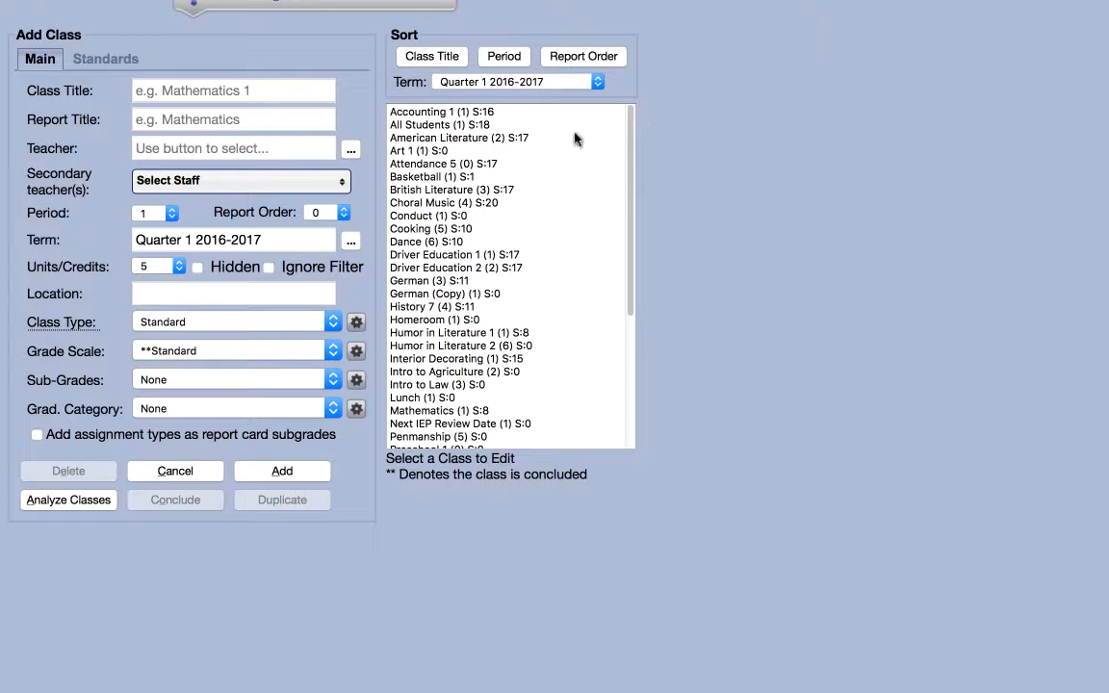
Step: Duplicate the Accounting 1 class within Quarter 1 2016-2017
left_click(492, 114)
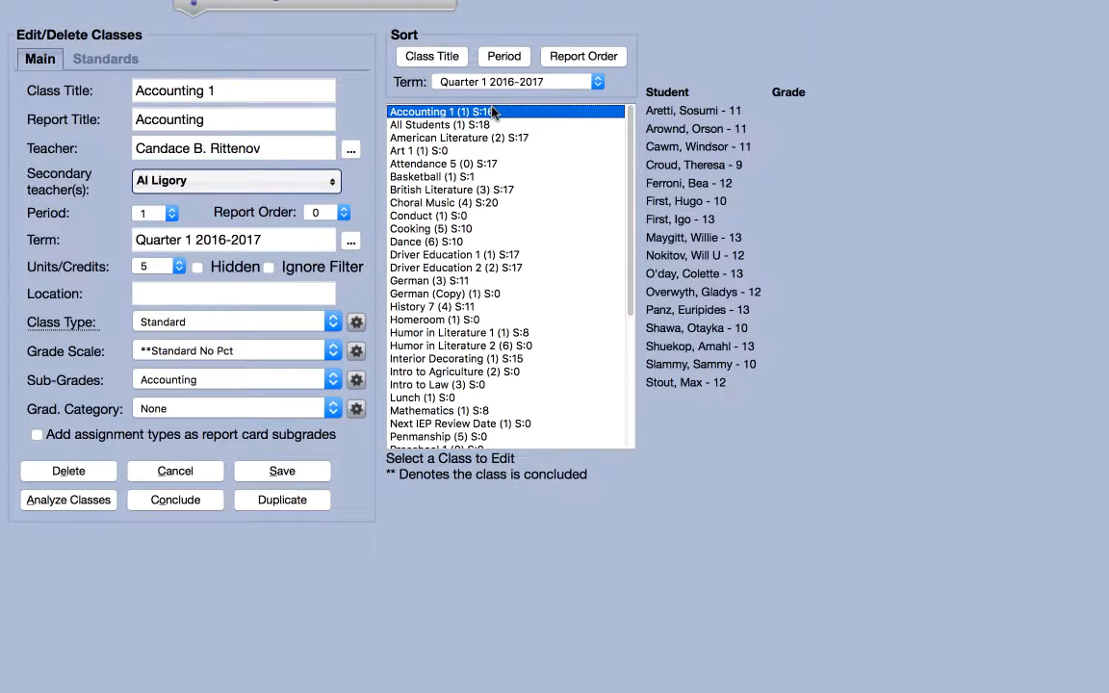
left_click(291, 503)
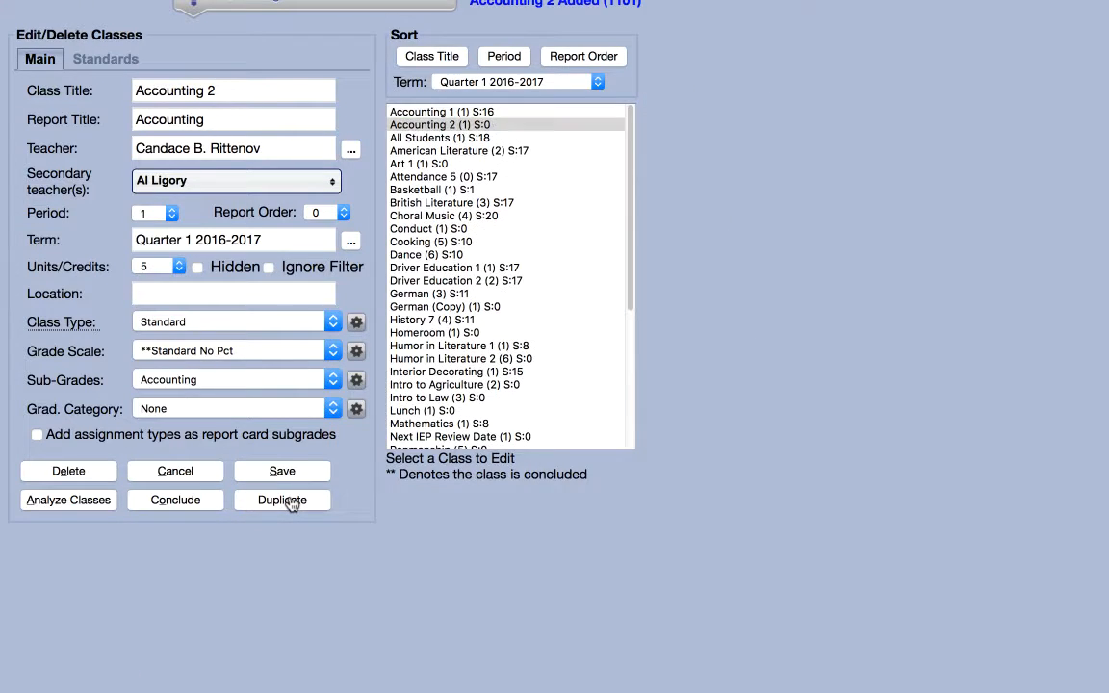